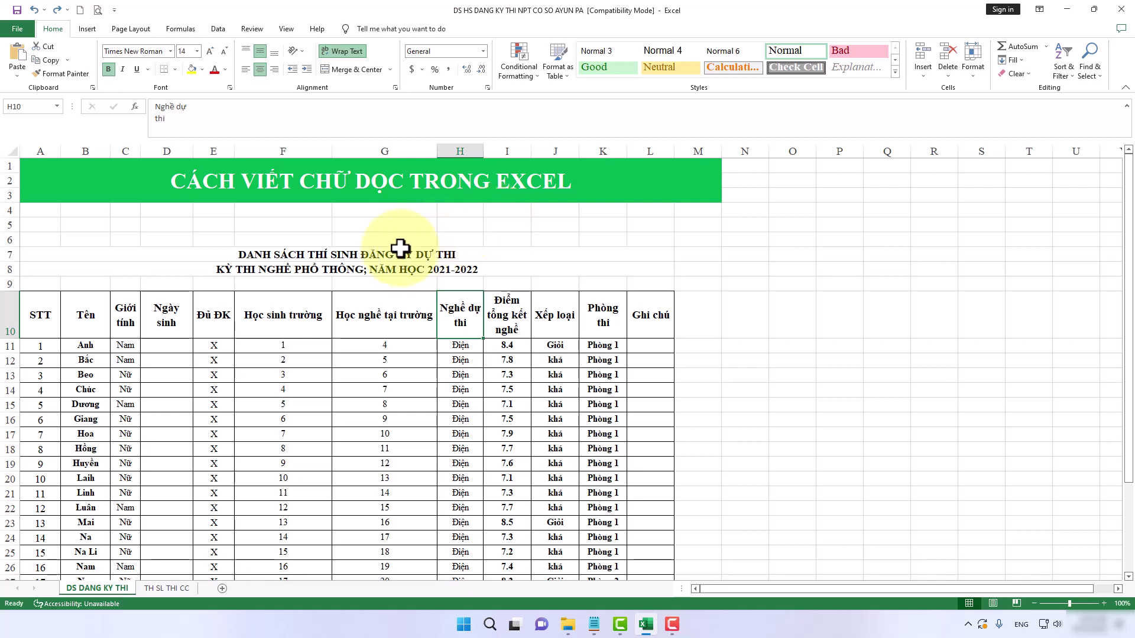
Select header cells A10 through L10, redoing an oversized first drag.
left_click(50, 311)
mouse_move(64, 312)
left_mouse_down()
mouse_move(620, 520)
mouse_move(138, 315)
mouse_move(650, 314)
left_mouse_up()
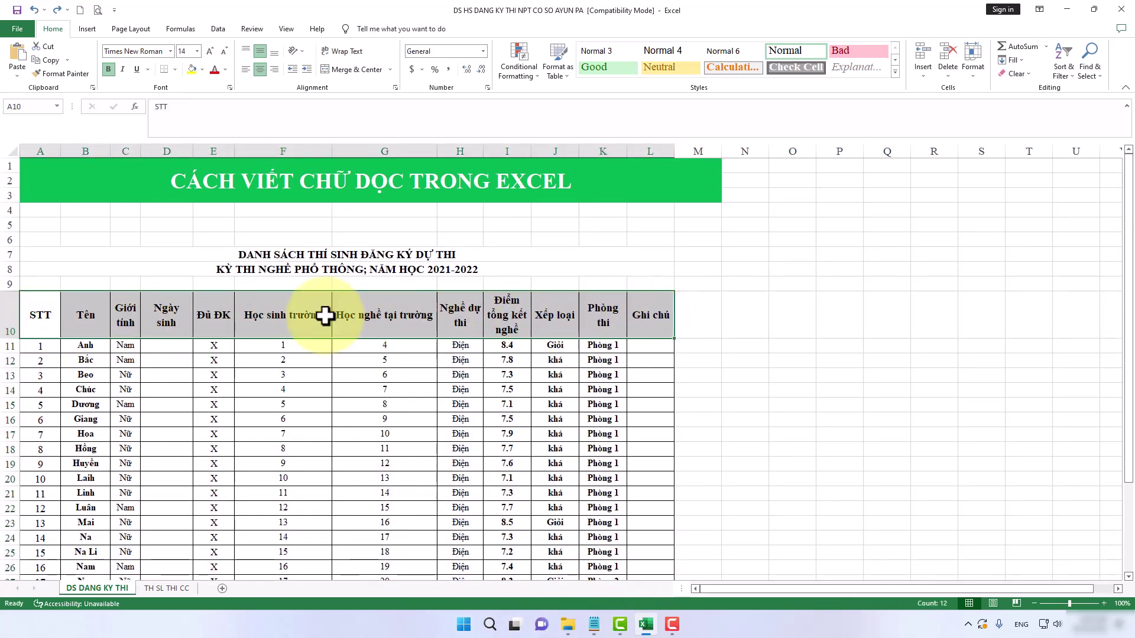
left_click(386, 313)
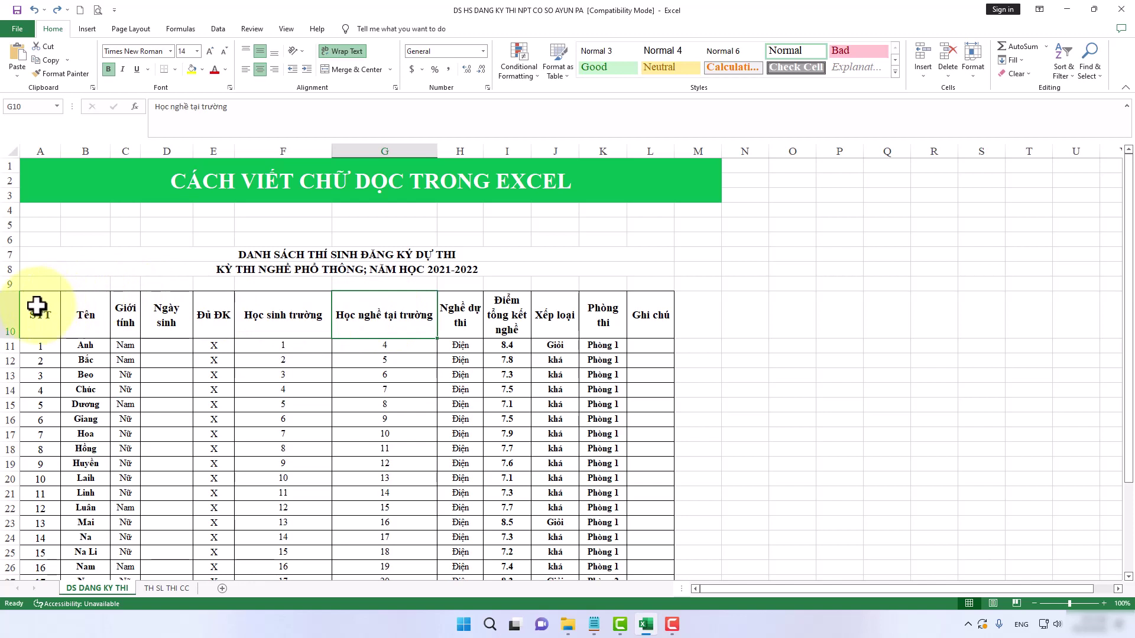
left_click_drag(36, 306, 641, 320)
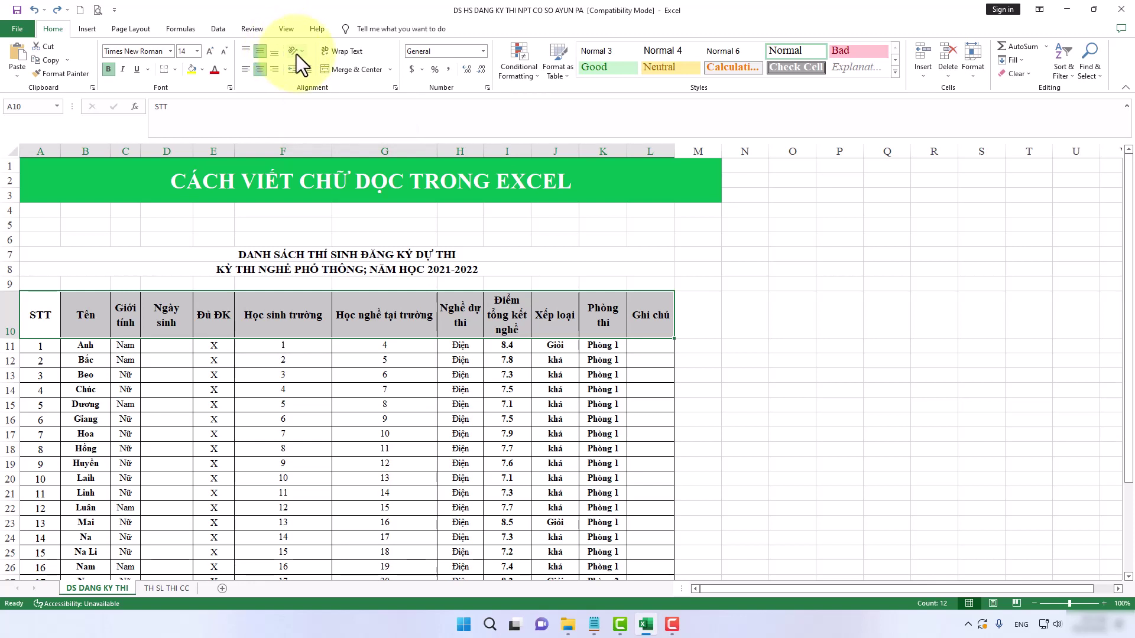
Angle the row 10 headers counterclockwise, then switch them to Angle Clockwise.
left_click(303, 51)
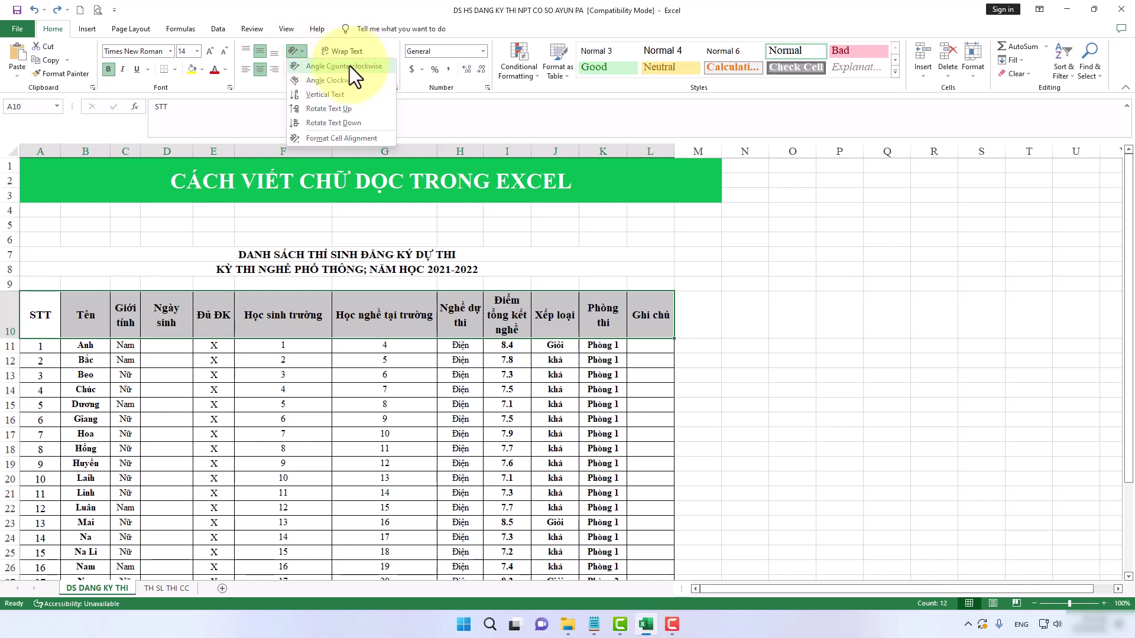
left_click(349, 65)
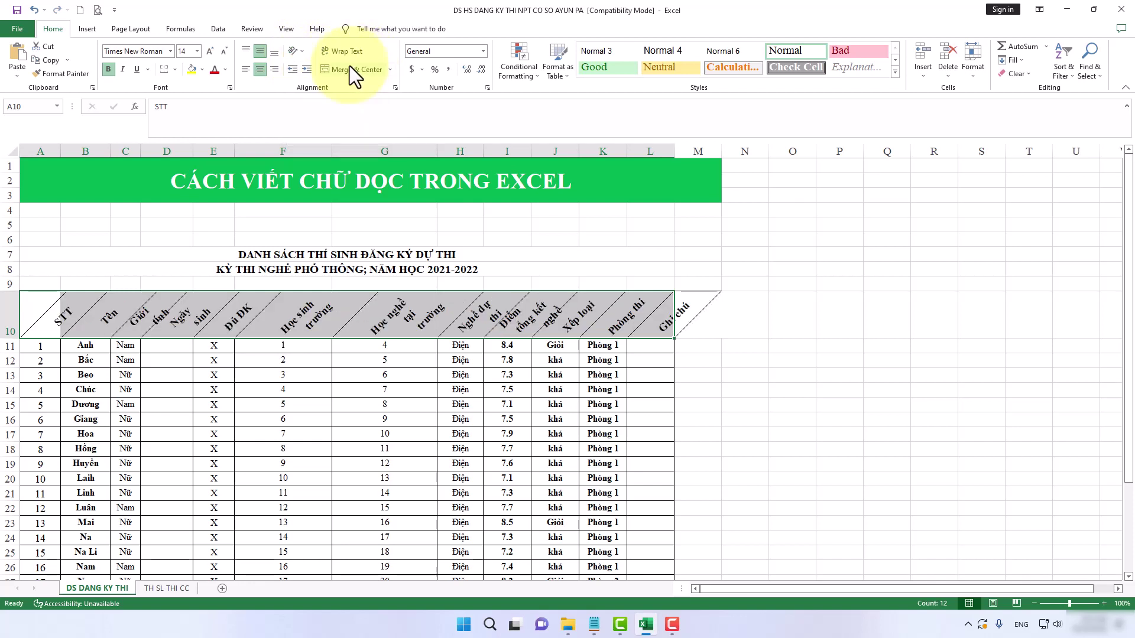
left_click(306, 52)
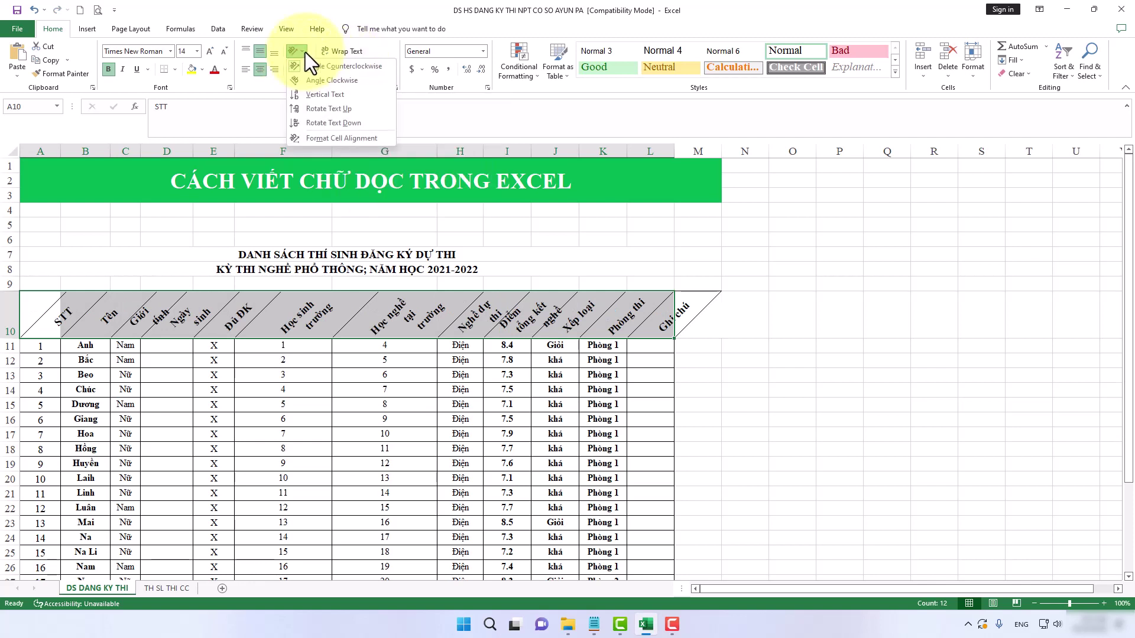
left_click(332, 80)
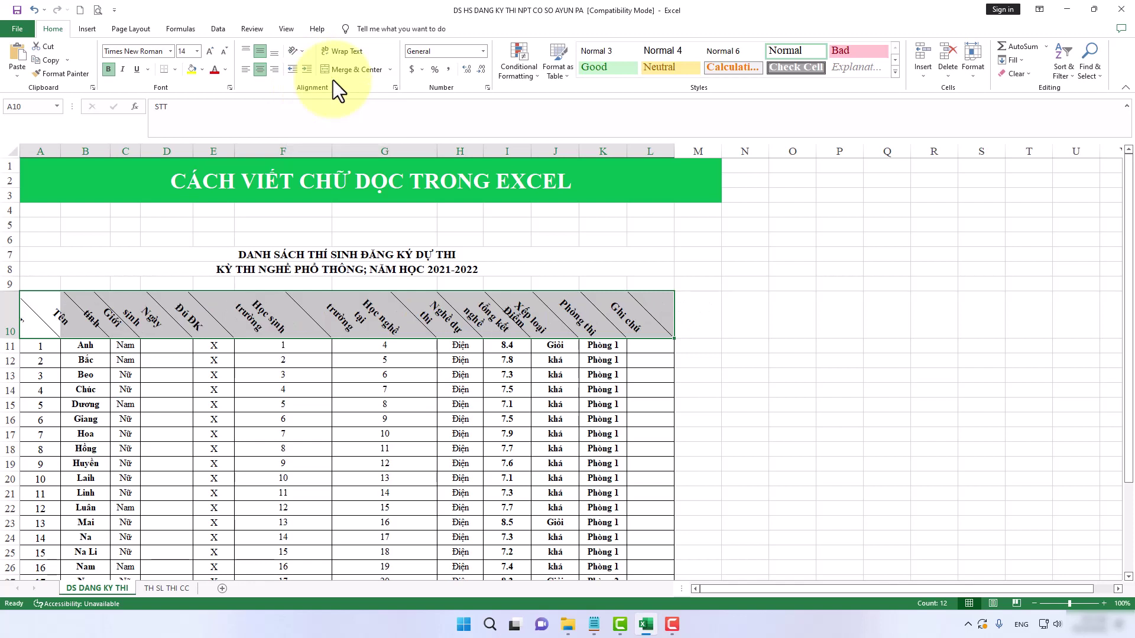
Apply Vertical Text orientation to the A10:L10 header labels.
left_click(304, 51)
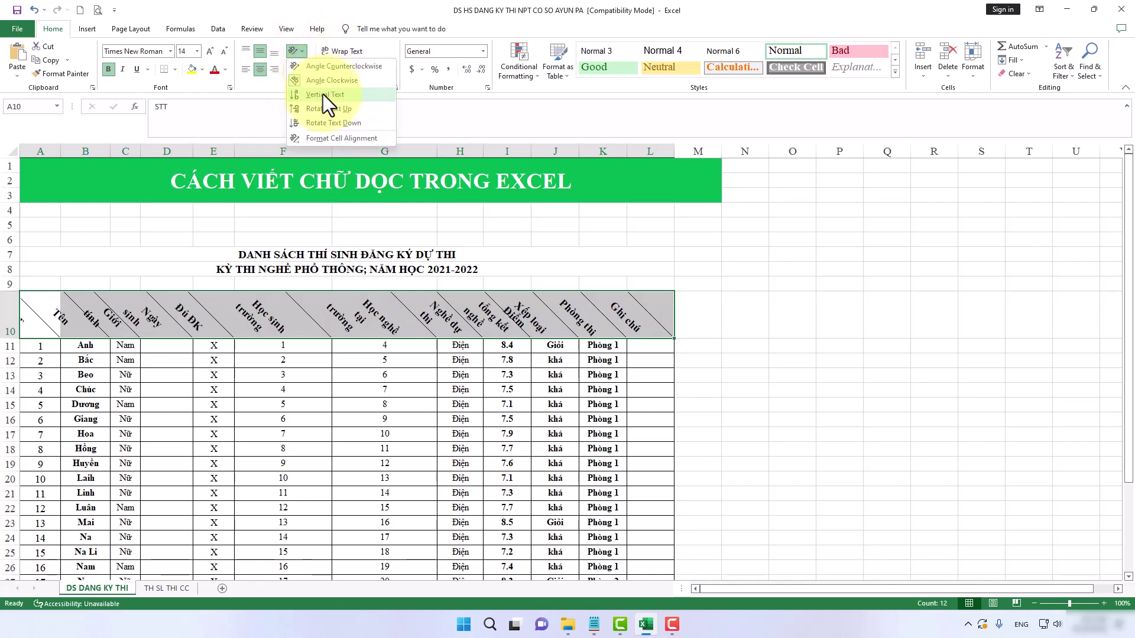
left_click(324, 94)
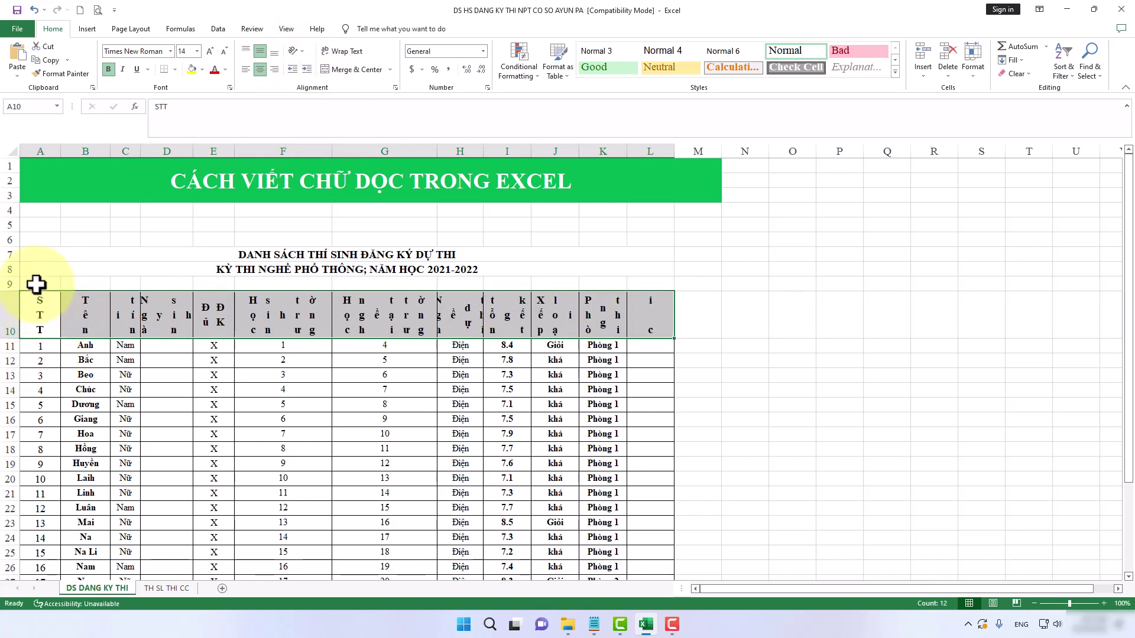
left_click_drag(41, 307, 634, 308)
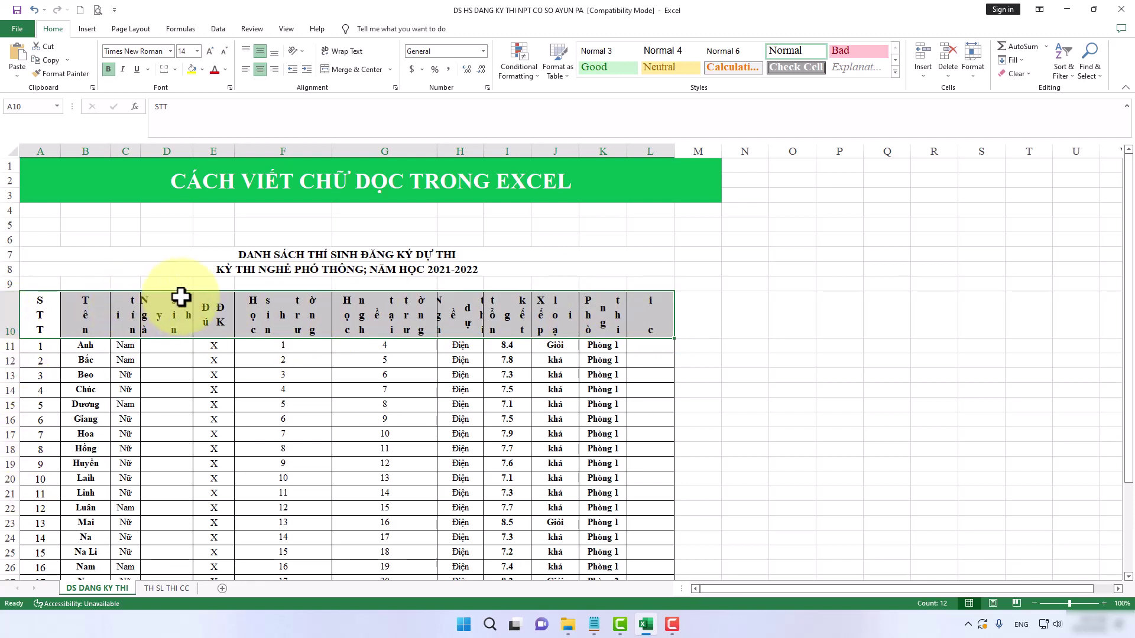
Apply Rotate Text Up, then Rotate Text Down so the headers read top to bottom.
left_click(301, 51)
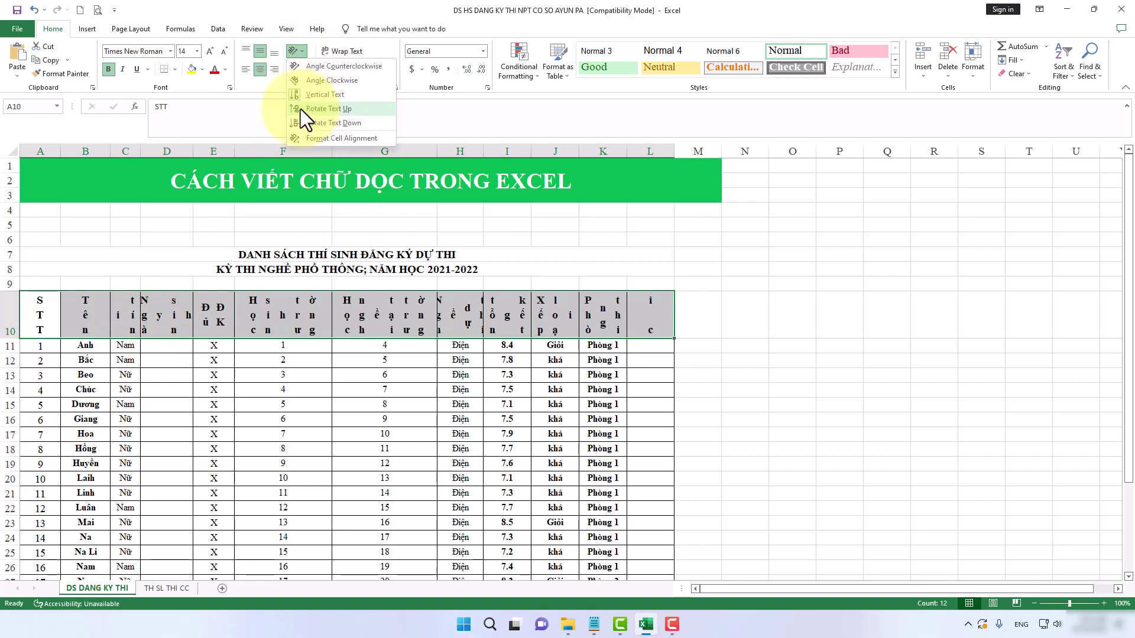
left_click(342, 108)
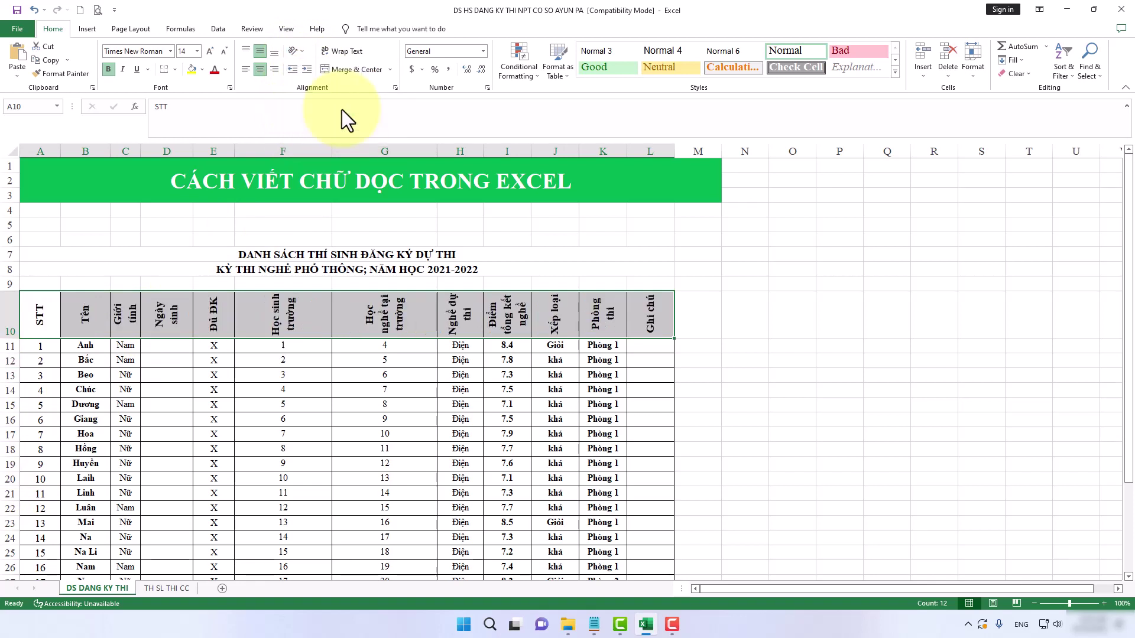
left_click(301, 50)
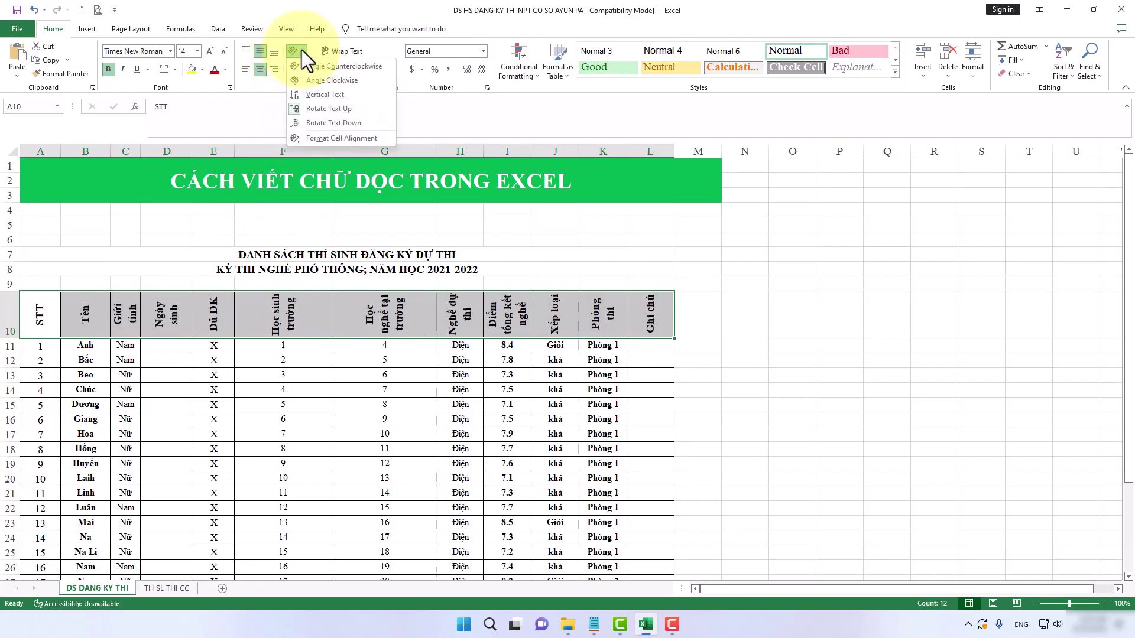
left_click(328, 122)
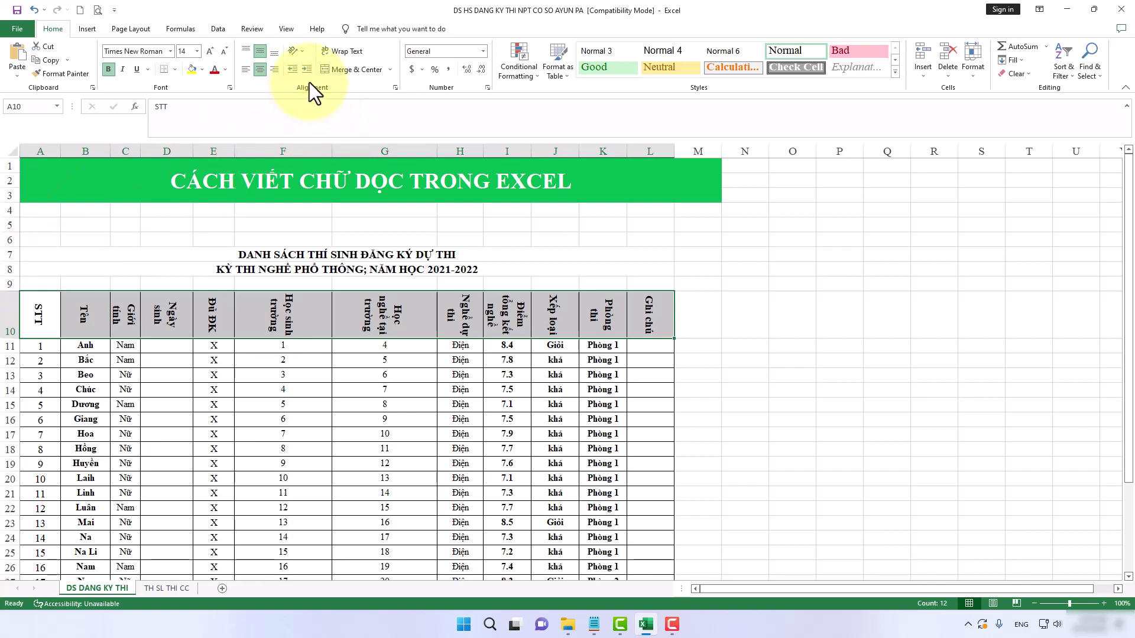
left_click(303, 51)
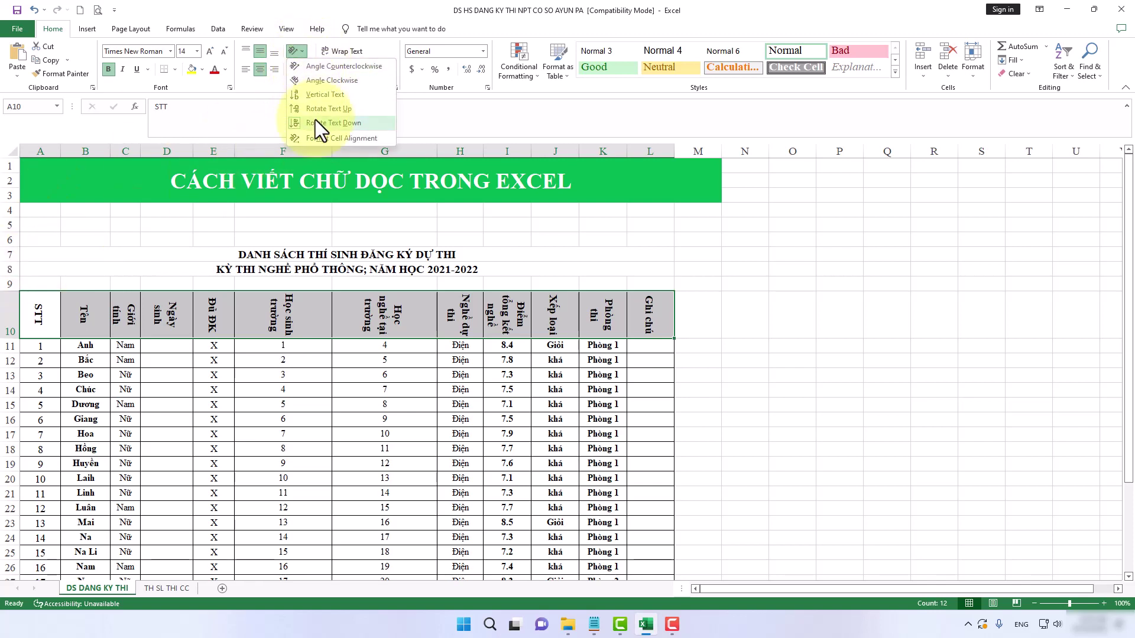
left_click(218, 314)
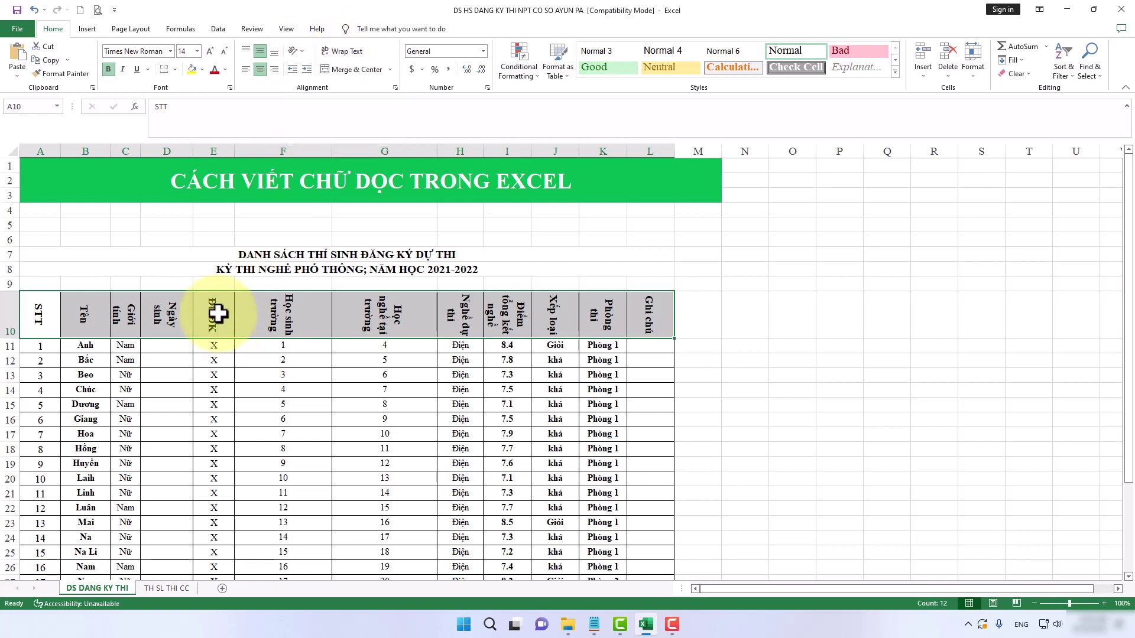
Reselect A10:L10 and set a 60-degree text orientation in Format Cells.
left_click(241, 361)
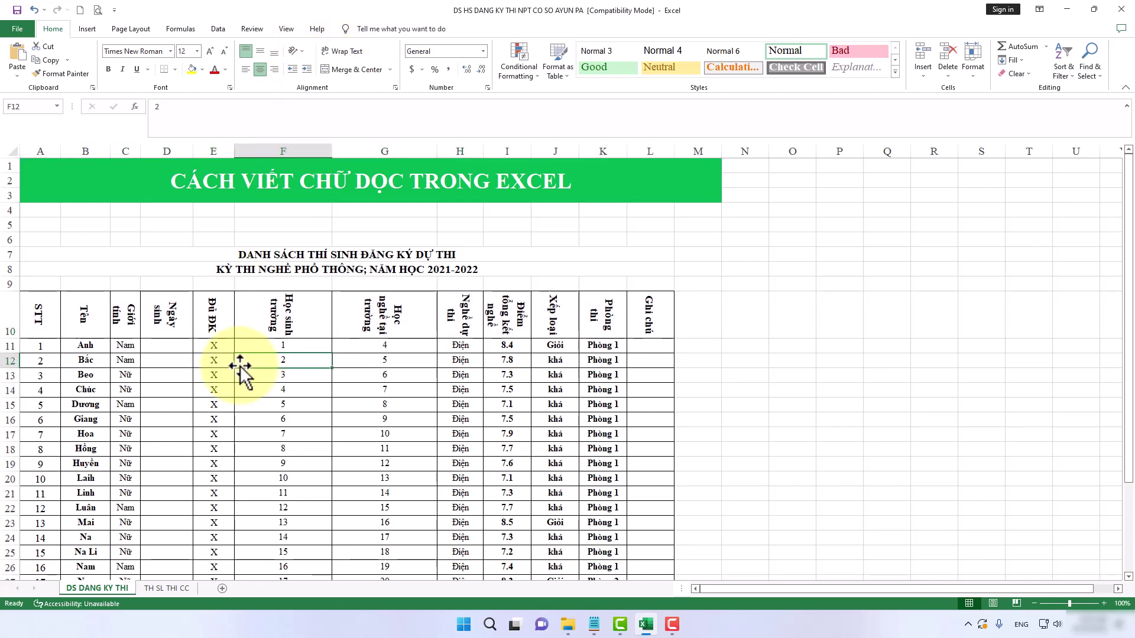
left_click_drag(35, 311, 604, 308)
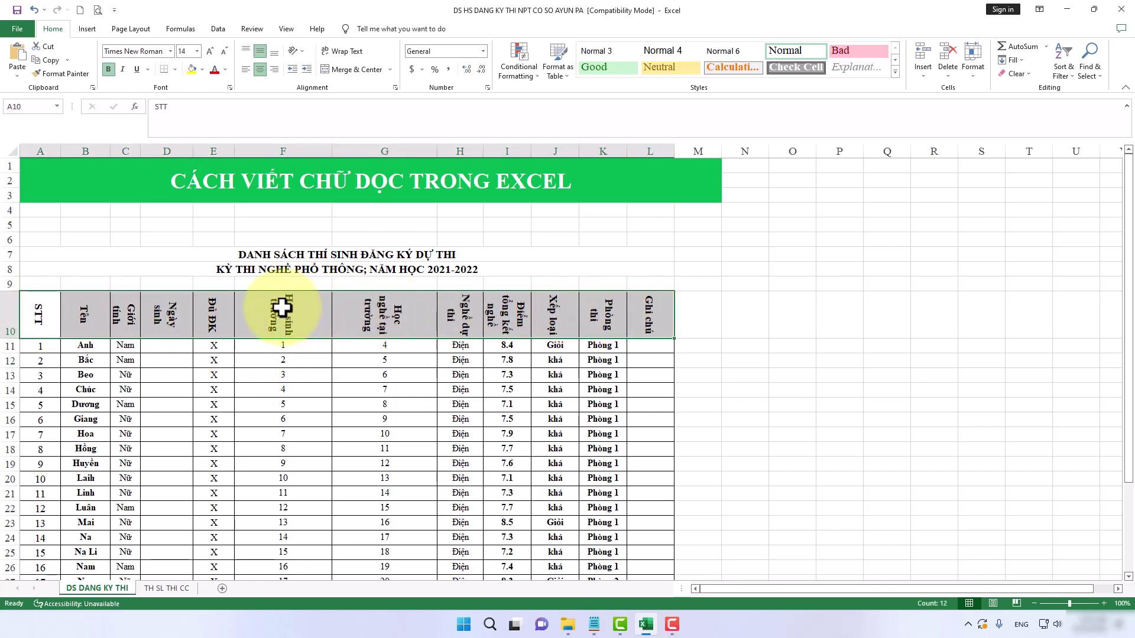
right_click(282, 308)
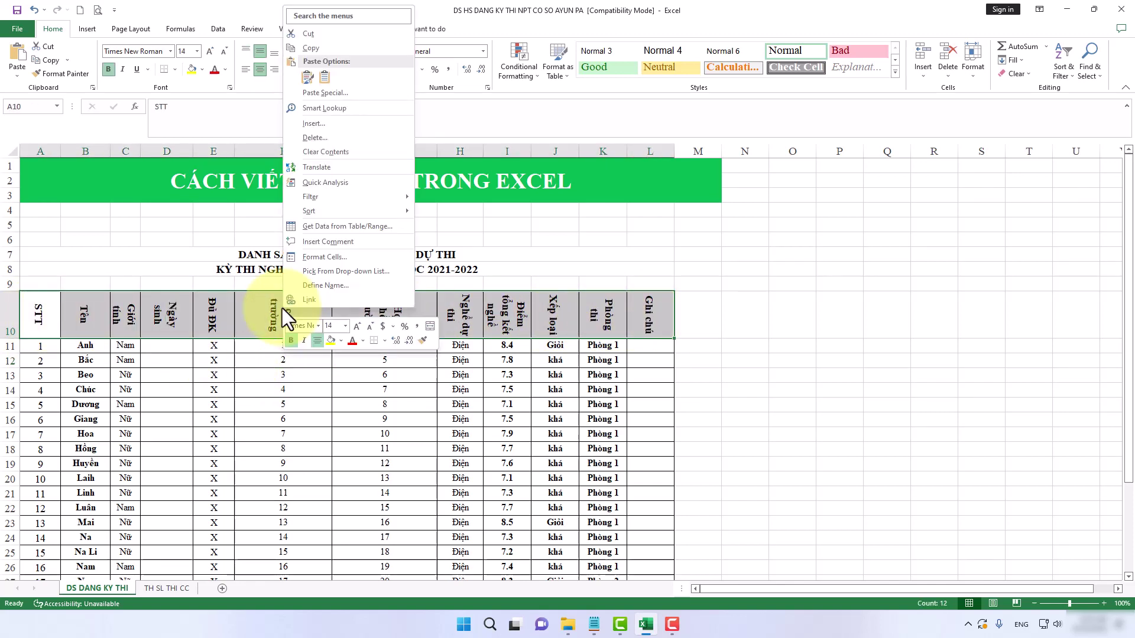
left_click(329, 256)
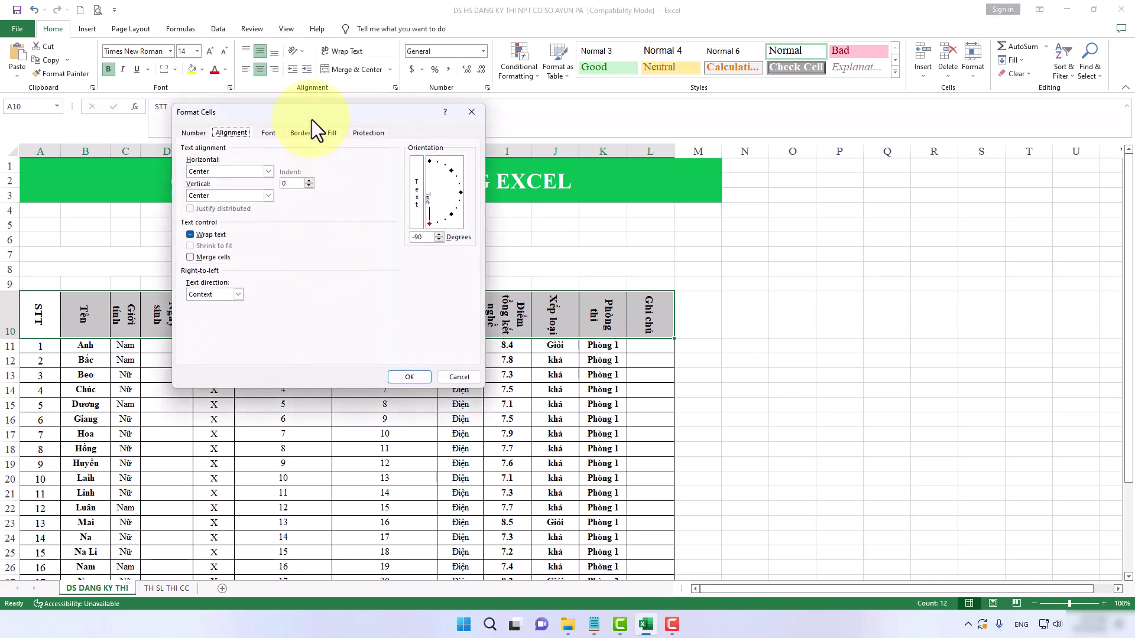
left_click_drag(311, 119, 533, 212)
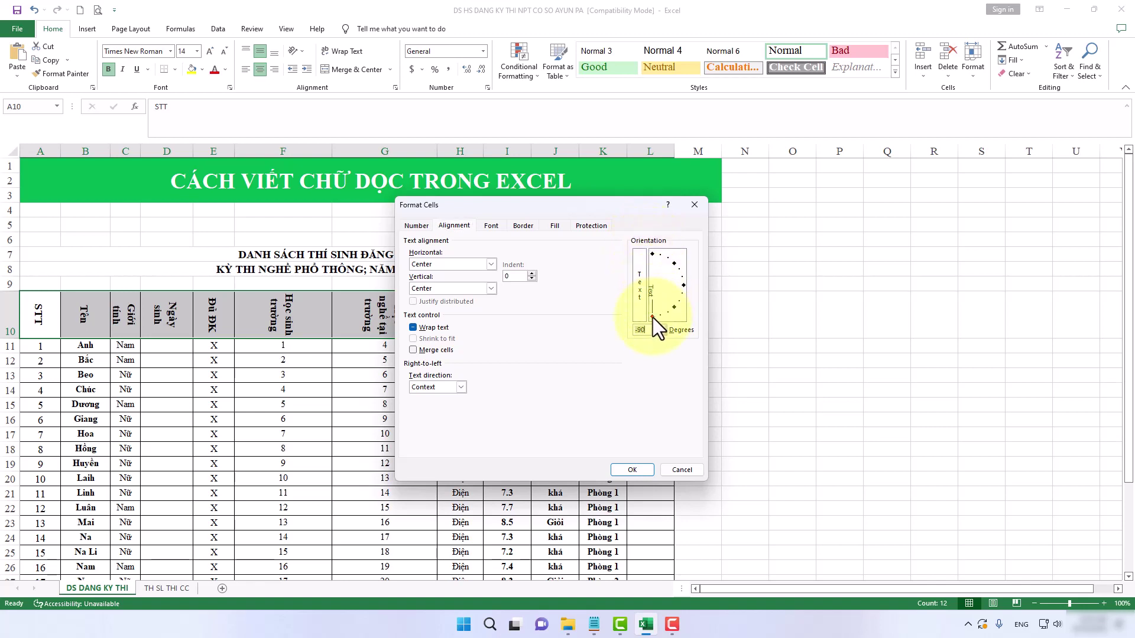
mouse_move(653, 318)
left_mouse_down()
mouse_move(678, 295)
mouse_move(666, 257)
left_mouse_up()
key("End")
left_click(632, 470)
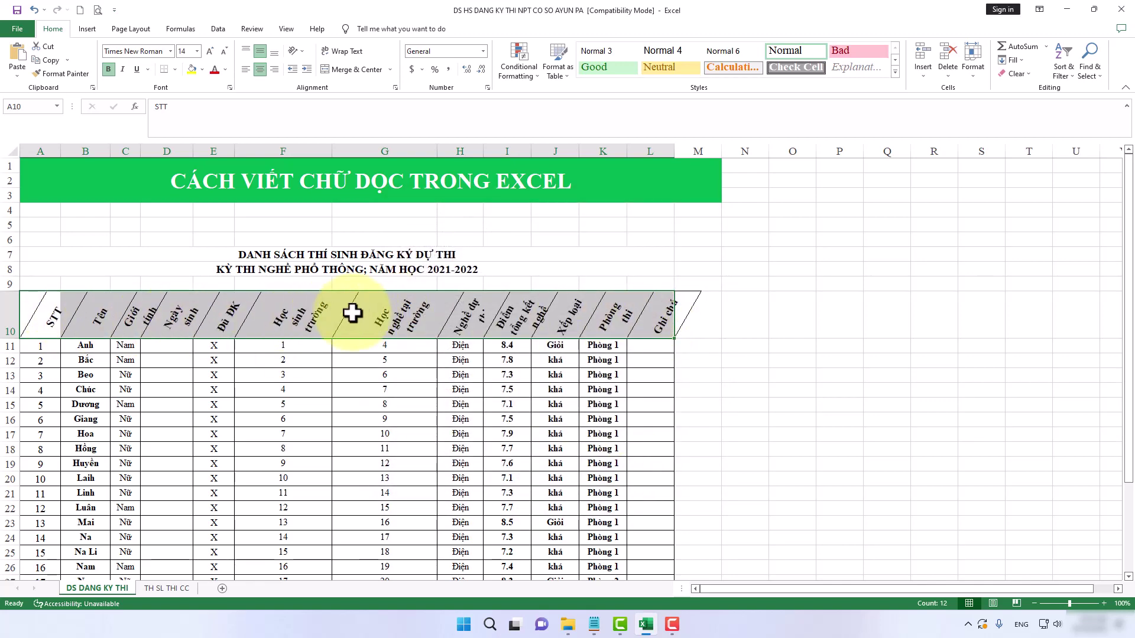
Set the header text orientation to -60 degrees in Format Cells.
right_click(309, 317)
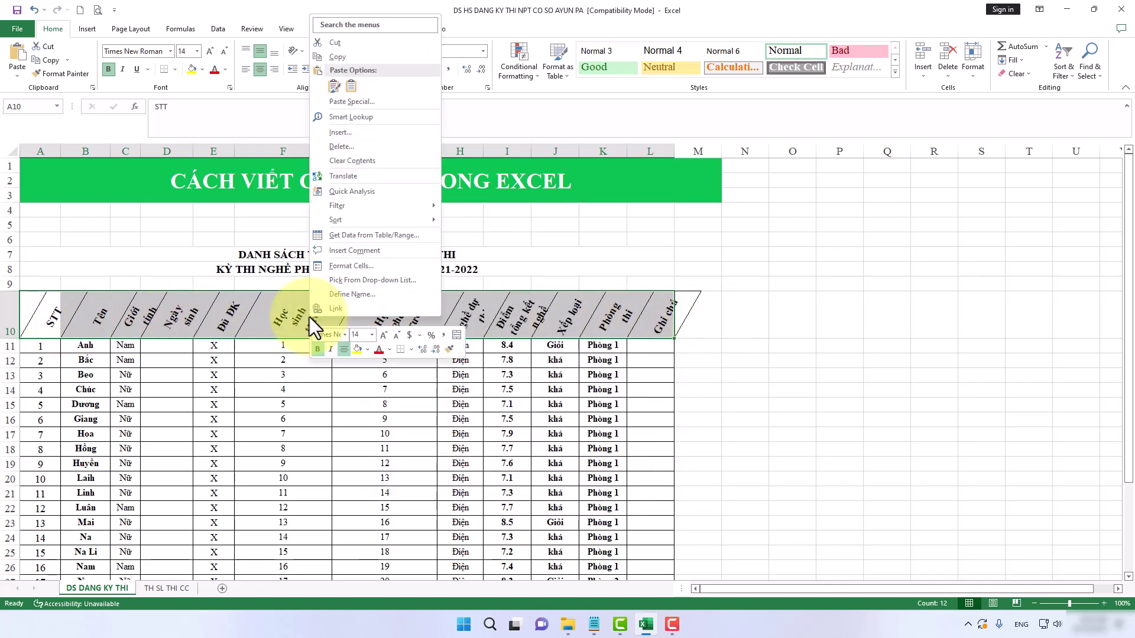
left_click(354, 267)
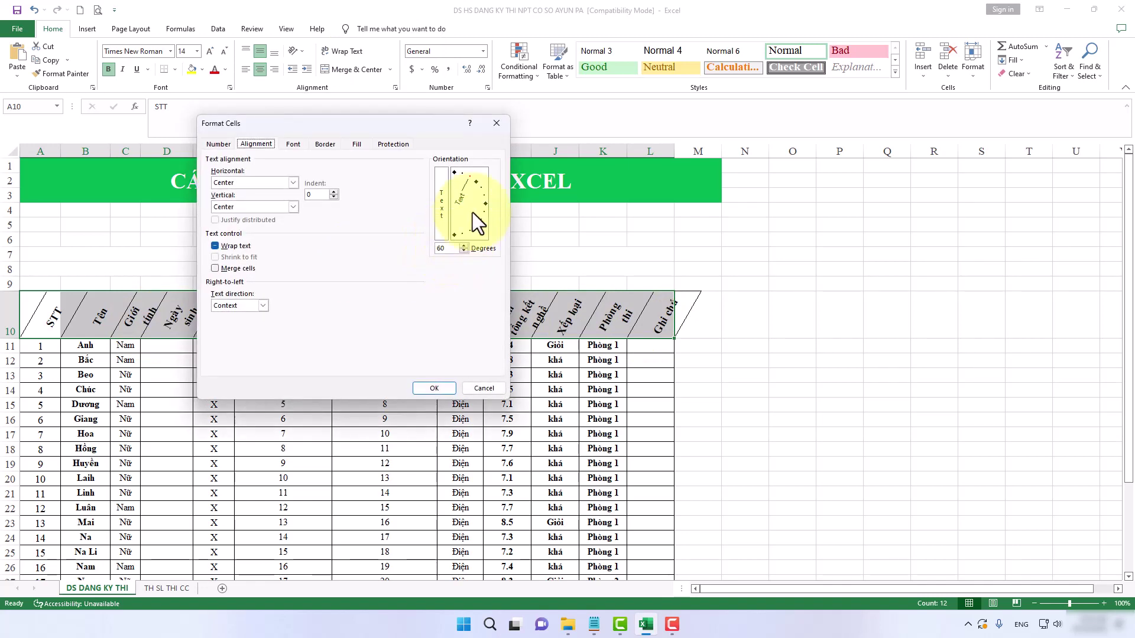
left_click_drag(472, 176, 475, 222)
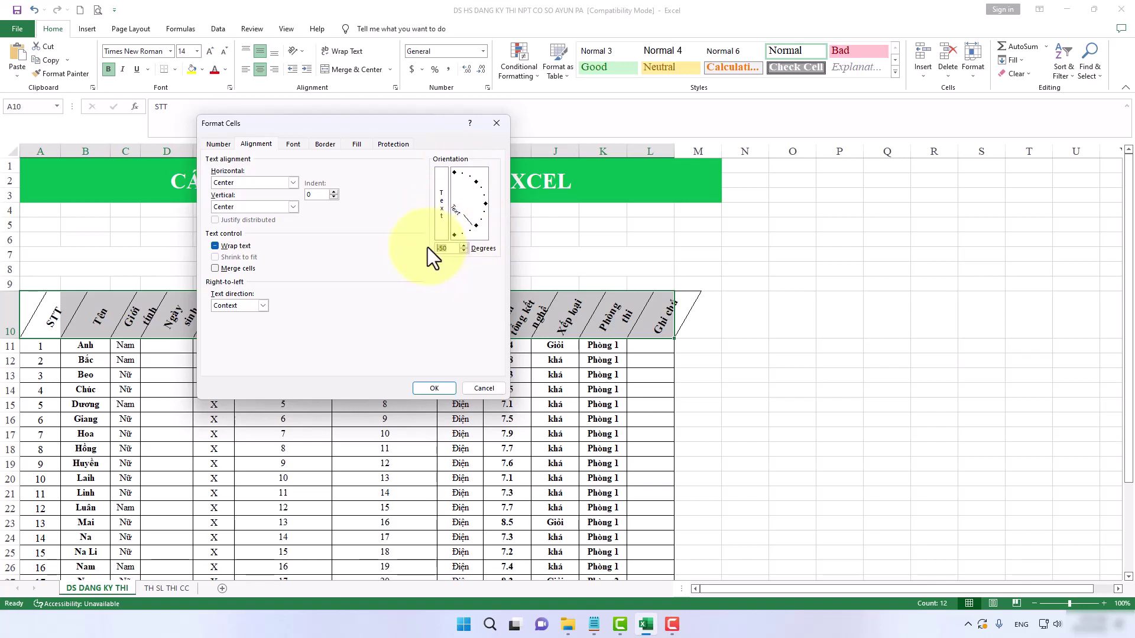
type("-")
type("6")
type("0")
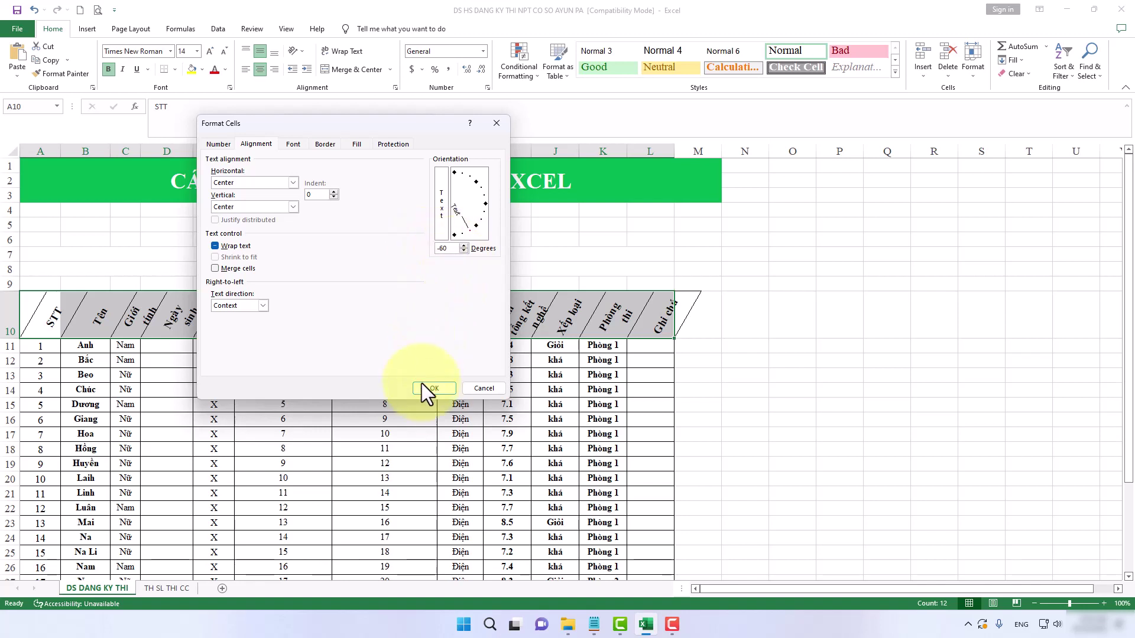
left_click(439, 391)
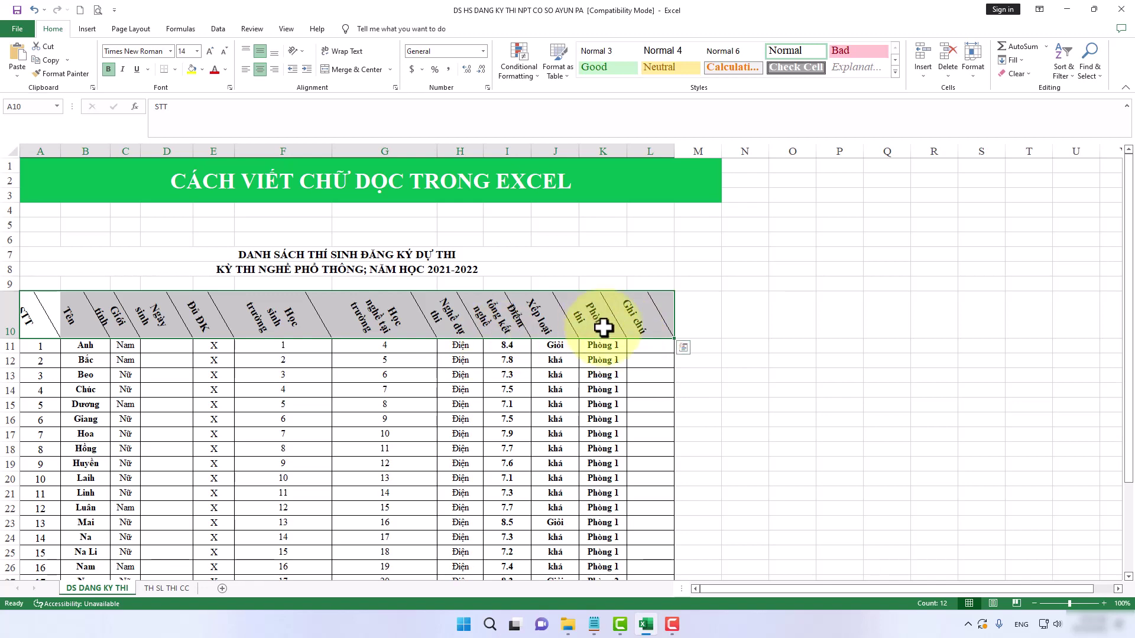
Set the header orientation to 90 degrees in Format Cells, then deselect to view it.
right_click(376, 313)
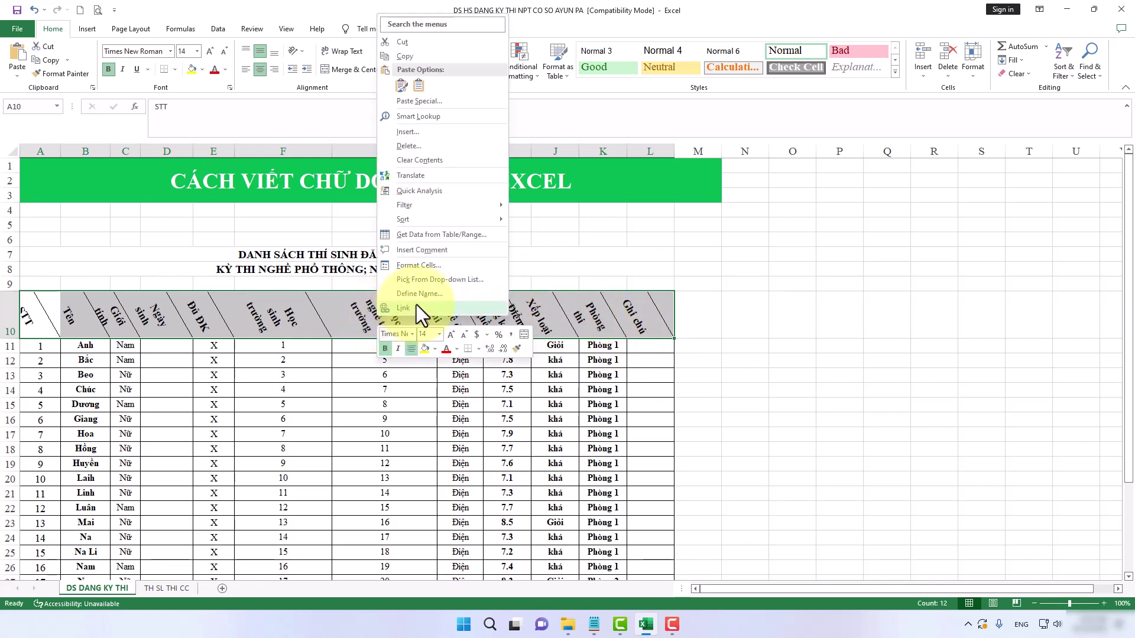
left_click(411, 264)
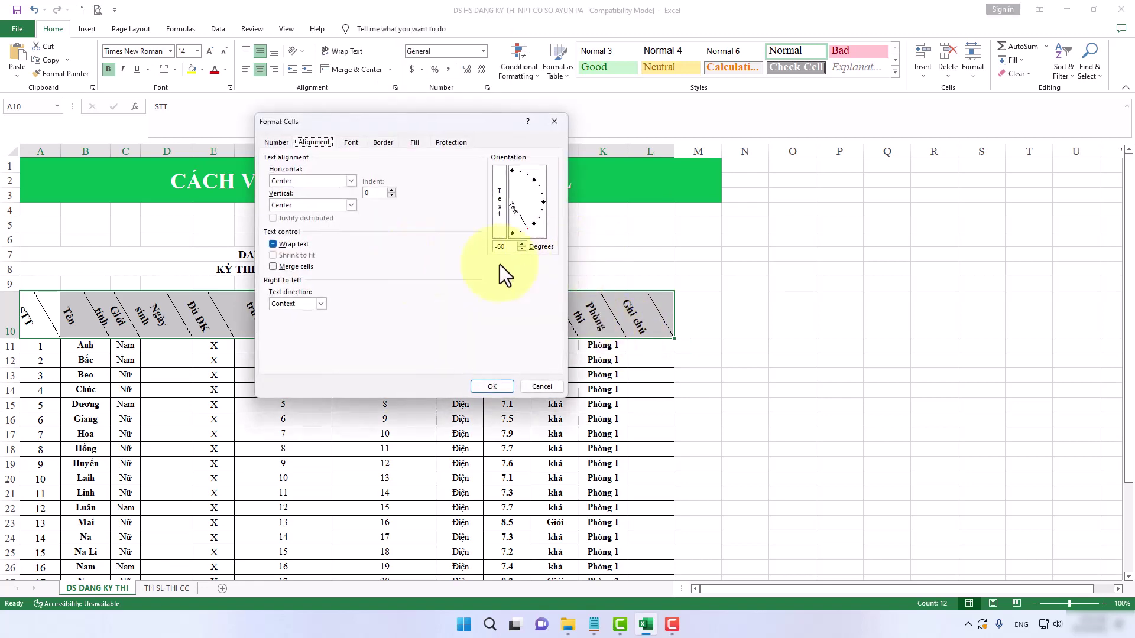
left_click(528, 229)
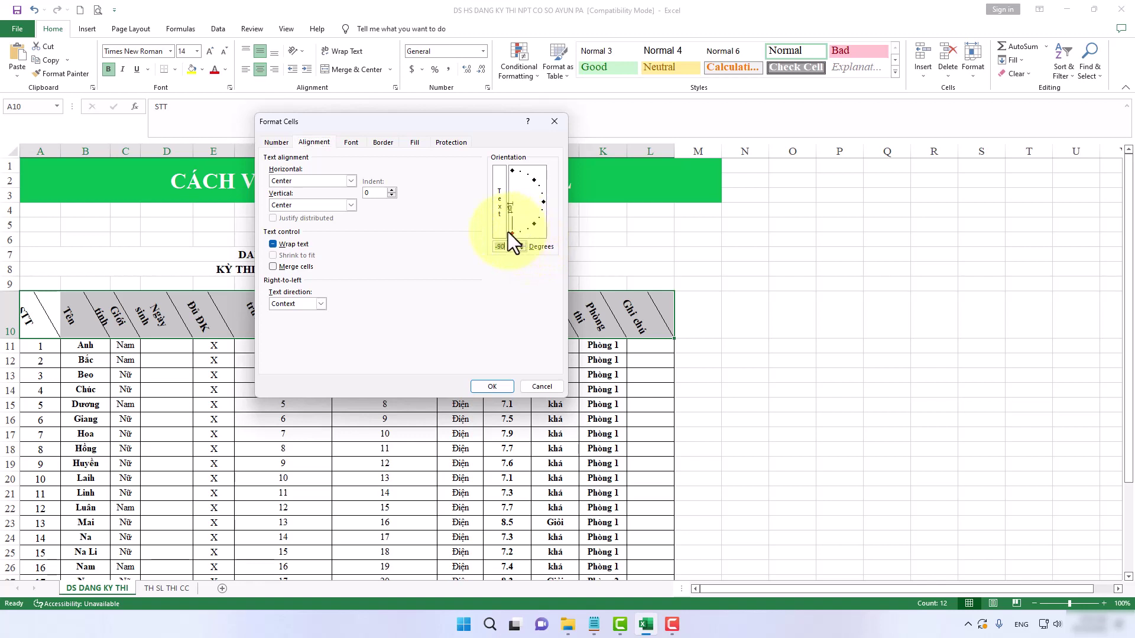
mouse_move(509, 232)
left_mouse_down()
mouse_move(547, 194)
mouse_move(515, 222)
left_mouse_up()
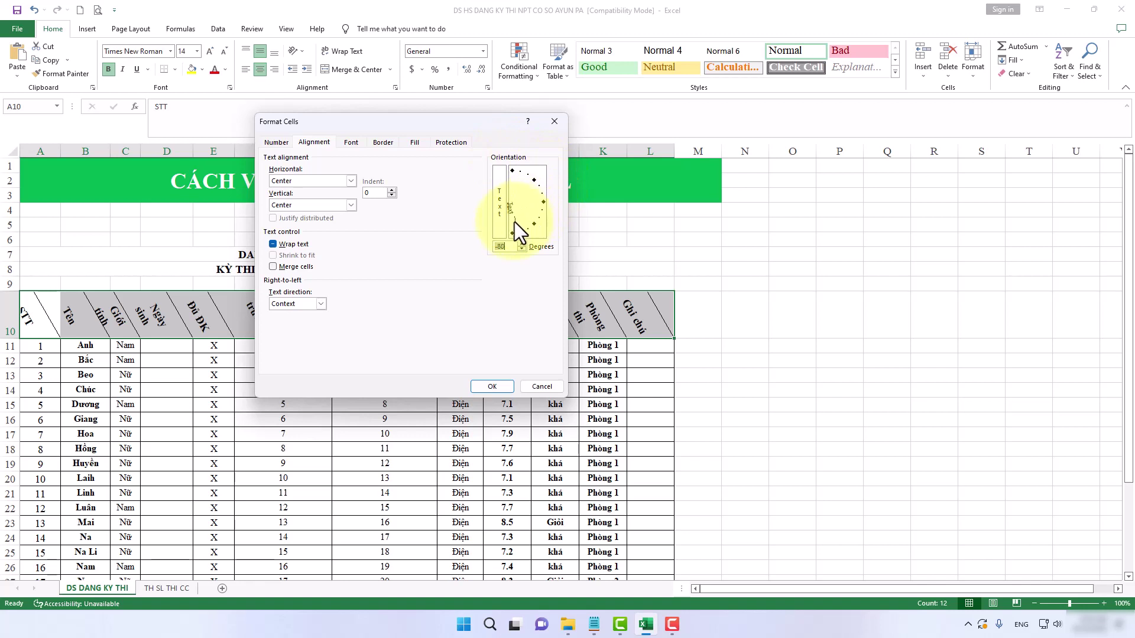
left_click(492, 386)
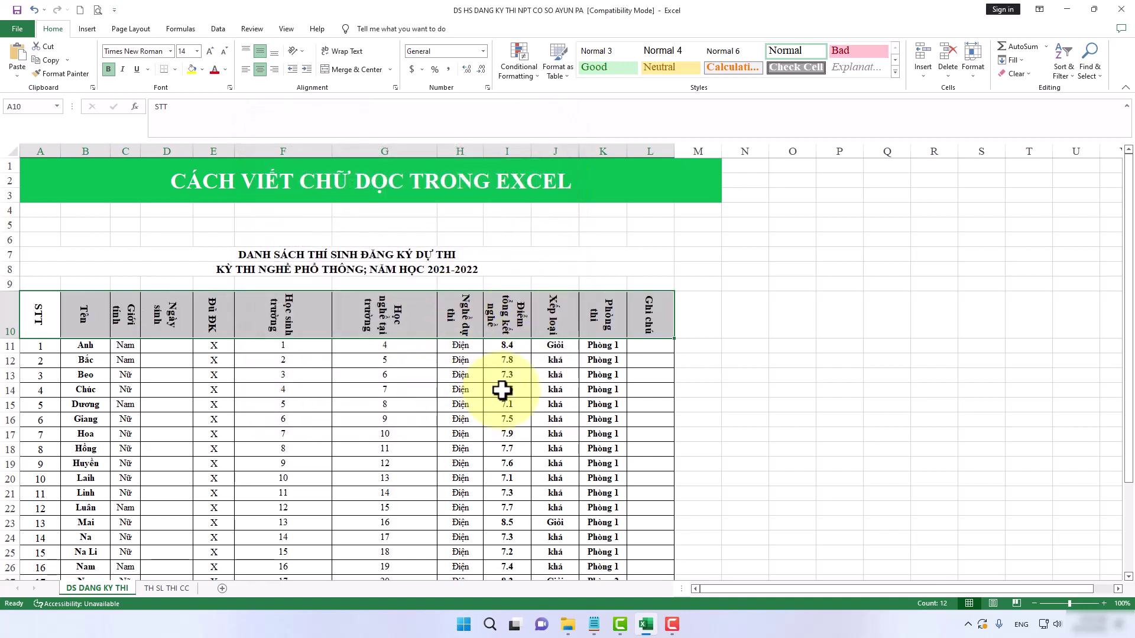
left_click(719, 286)
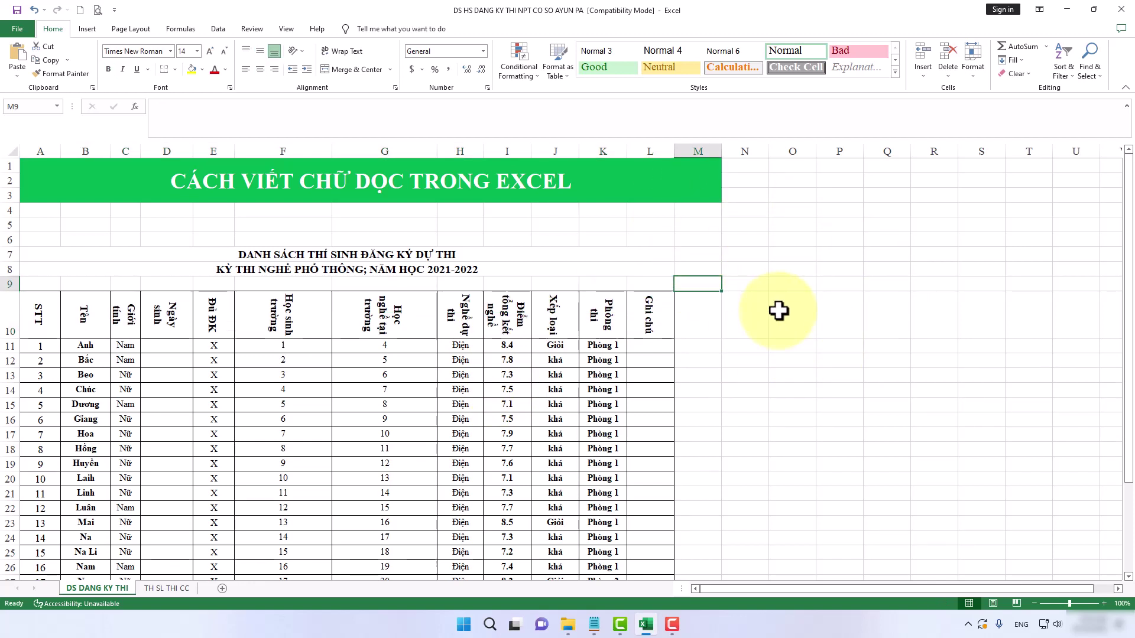
Draw a text box right of the table, type 'blog kiến thức tin học' and select it.
left_click(87, 28)
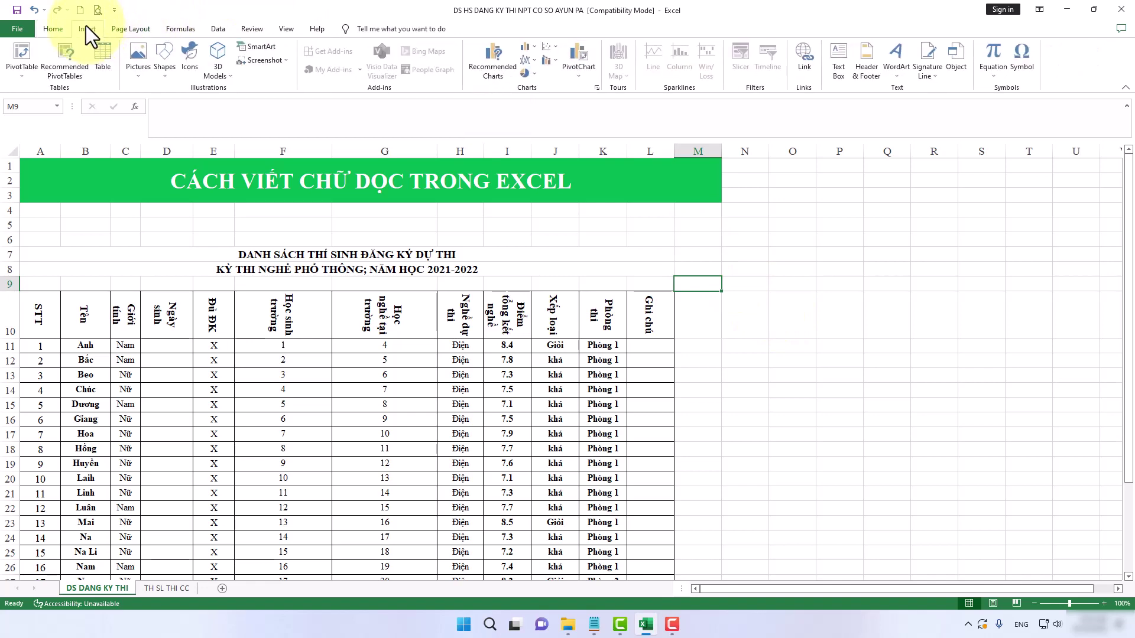
left_click(162, 77)
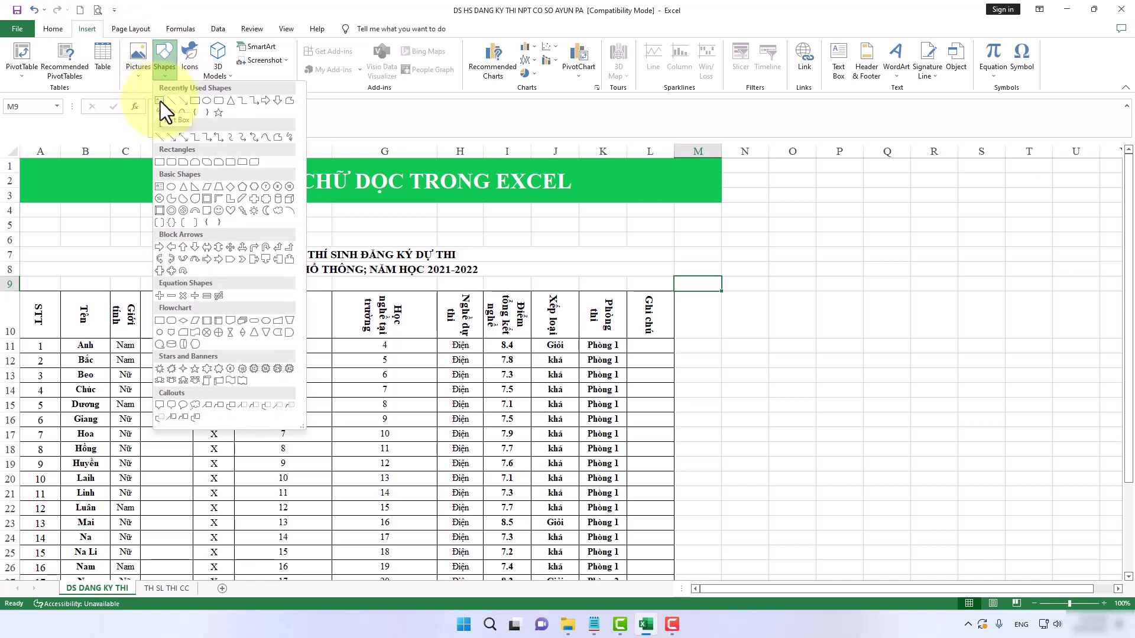
left_click(160, 101)
left_click_drag(737, 266, 1103, 399)
type("blo")
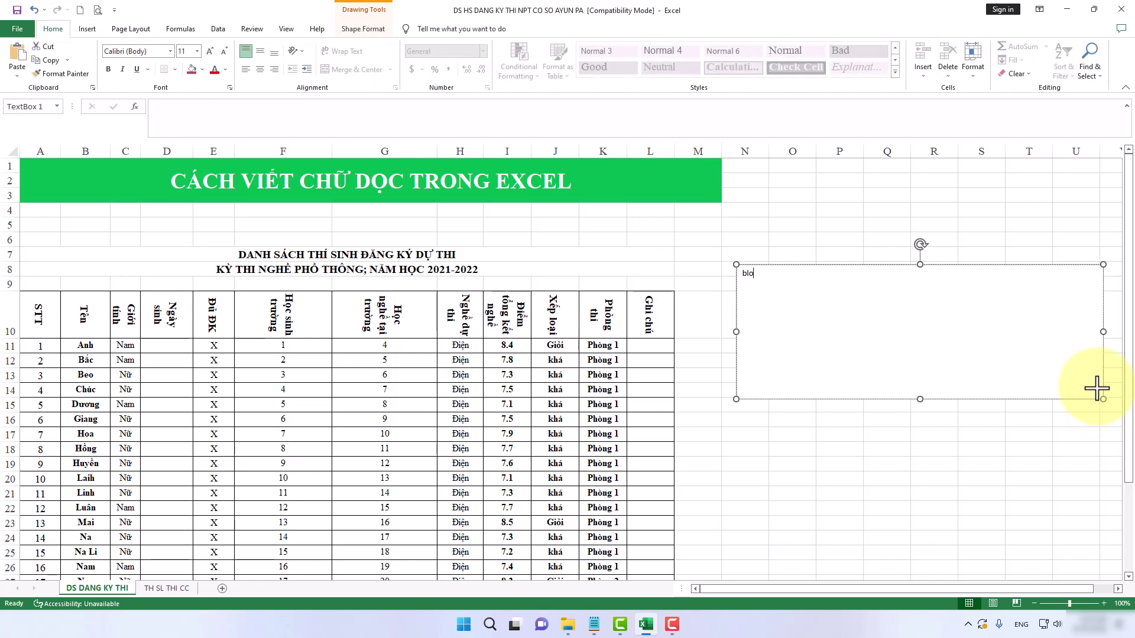
type("hg")
type(" ki")
type("ến t")
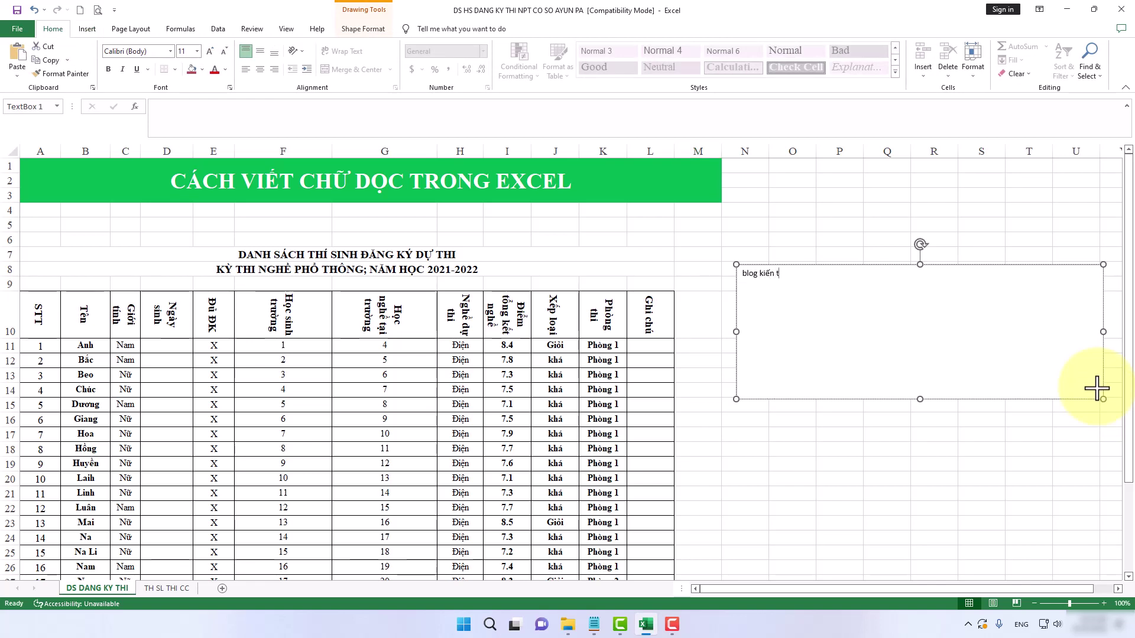
type("hức tin học")
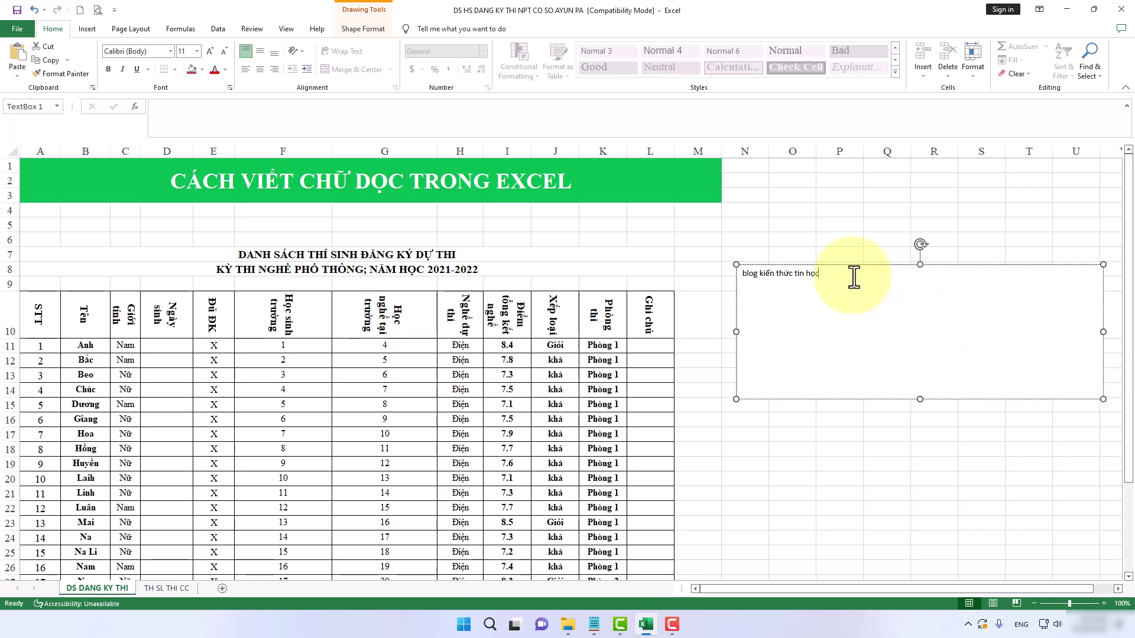
left_click_drag(857, 273, 714, 265)
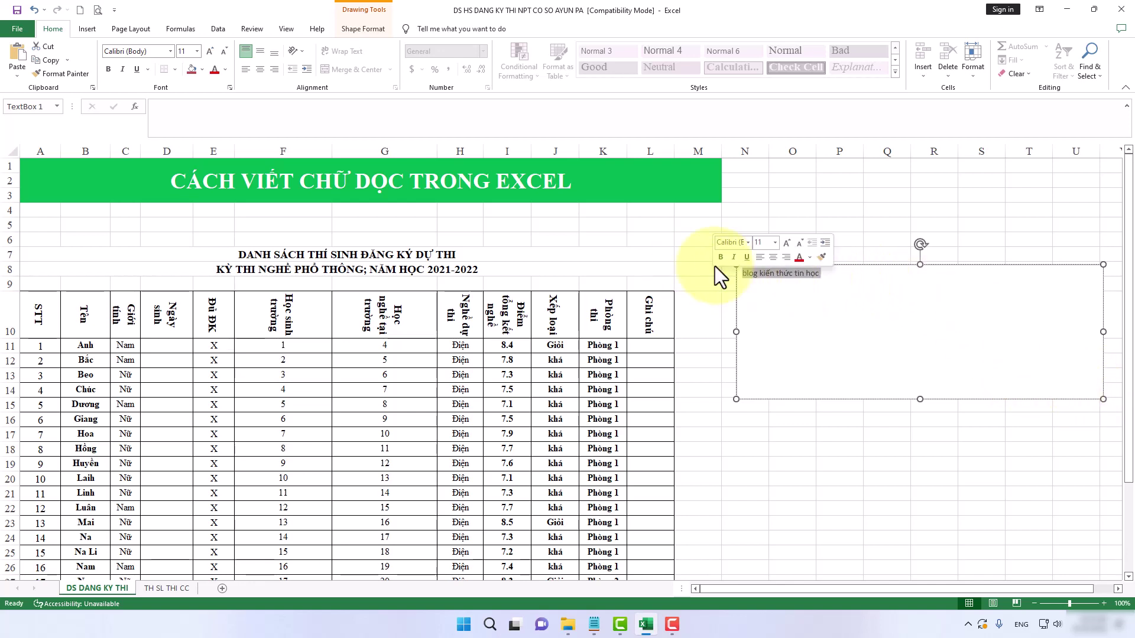
Set the text box wording to font size 40 and select the whole box.
left_click(197, 52)
left_click(185, 222)
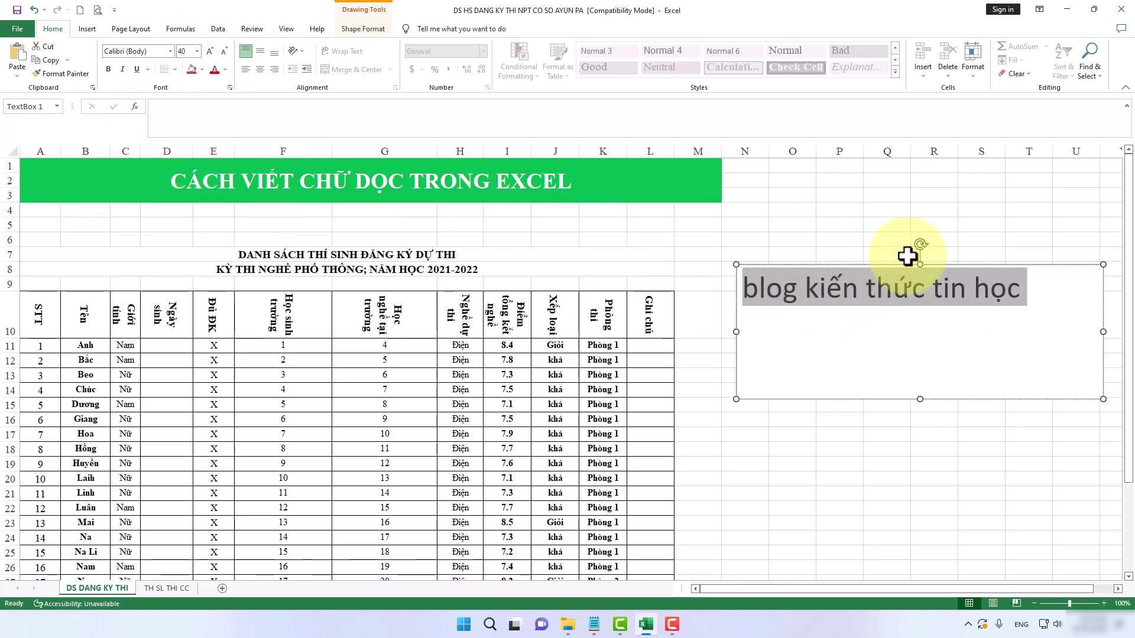
left_click(883, 267)
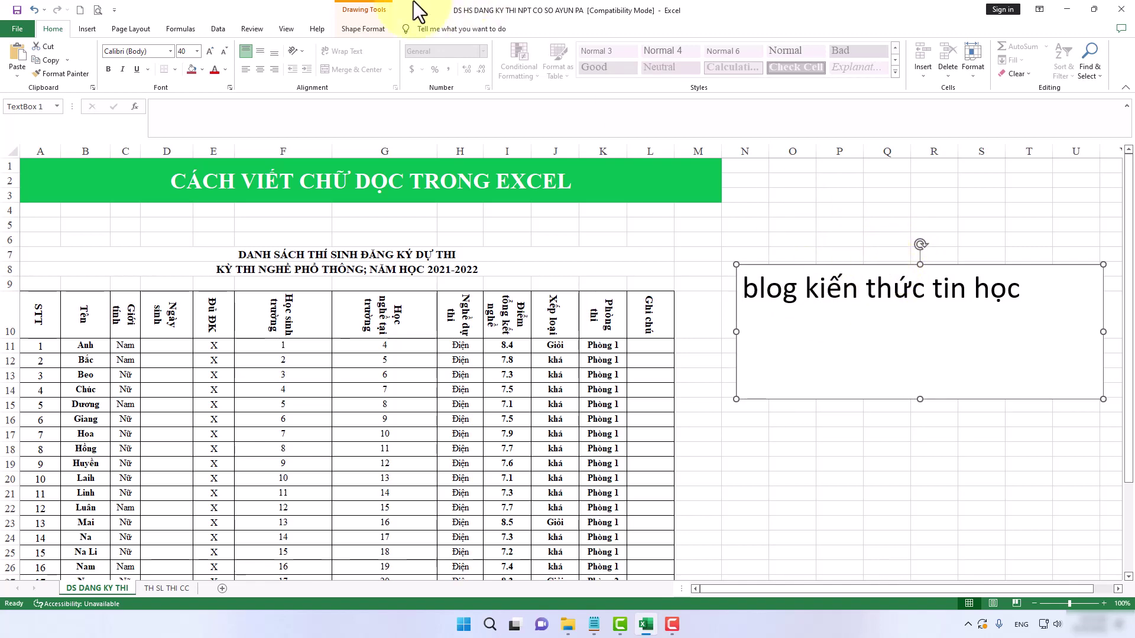
left_click(369, 28)
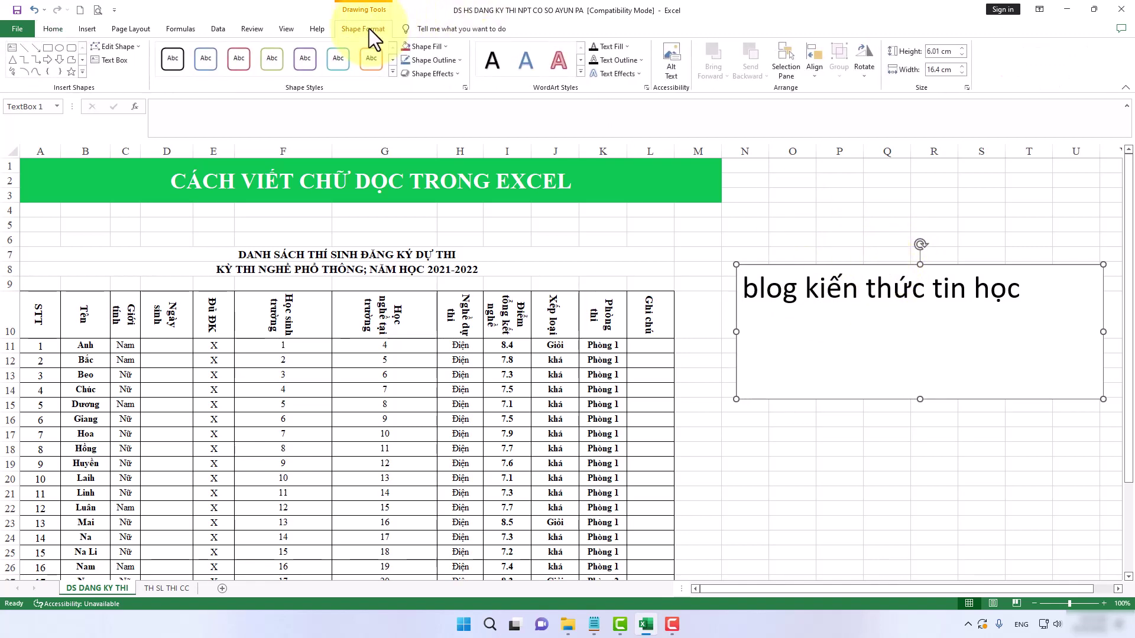
Try the rotate and flip options, ending with the text box rotated 90° right.
left_click(863, 70)
left_click(897, 87)
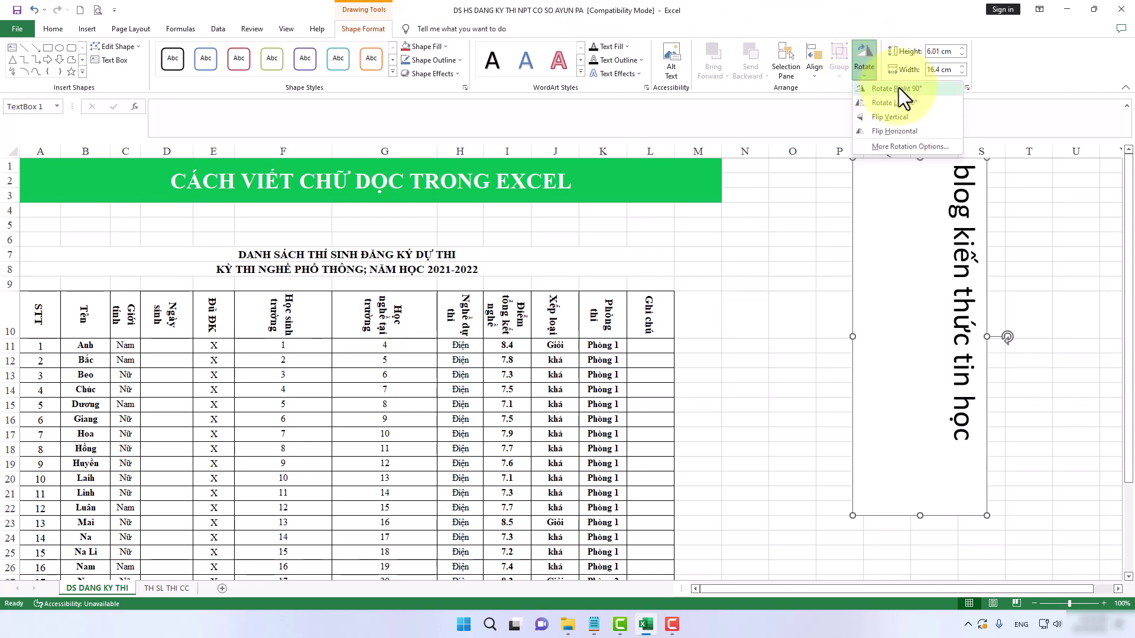
left_click(897, 101)
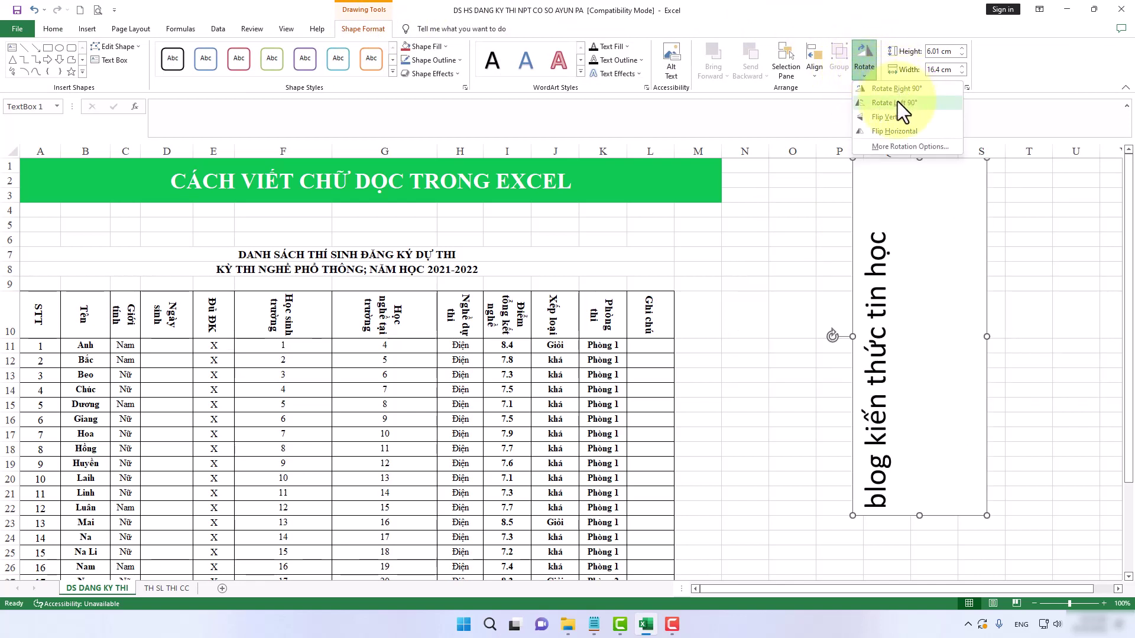
left_click(897, 103)
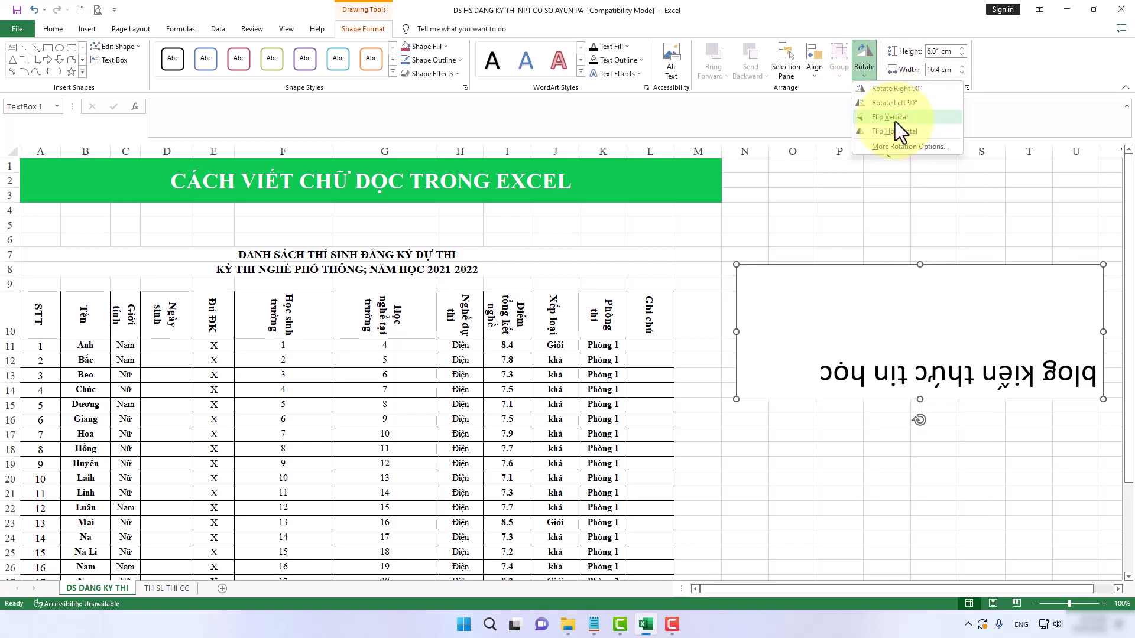
left_click(894, 122)
left_click(896, 130)
left_click(898, 103)
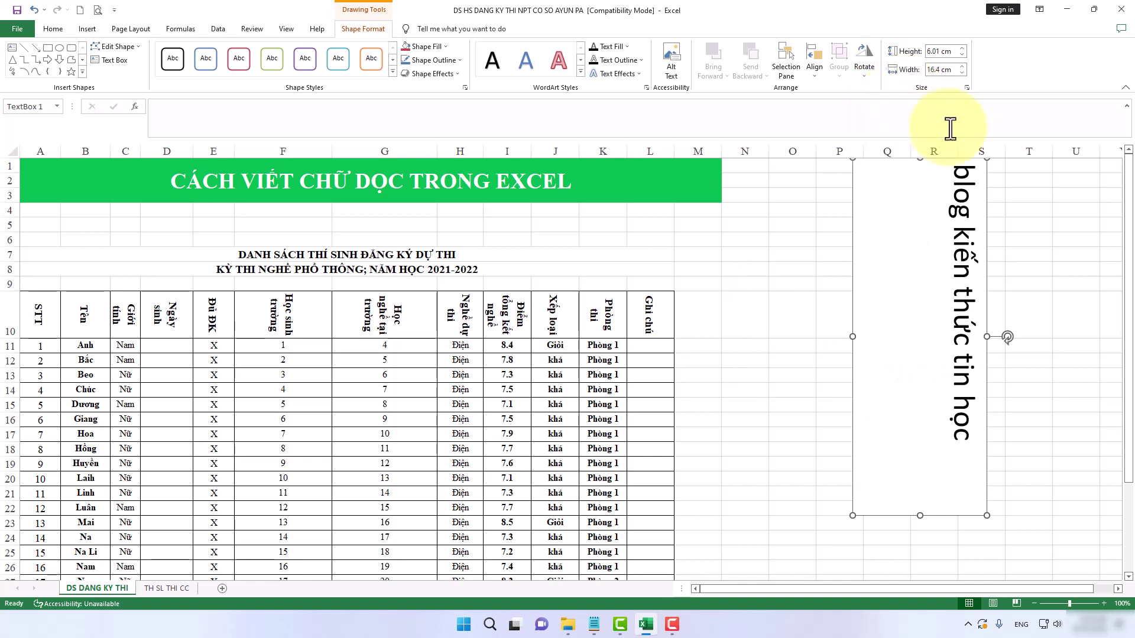
left_click(1018, 236)
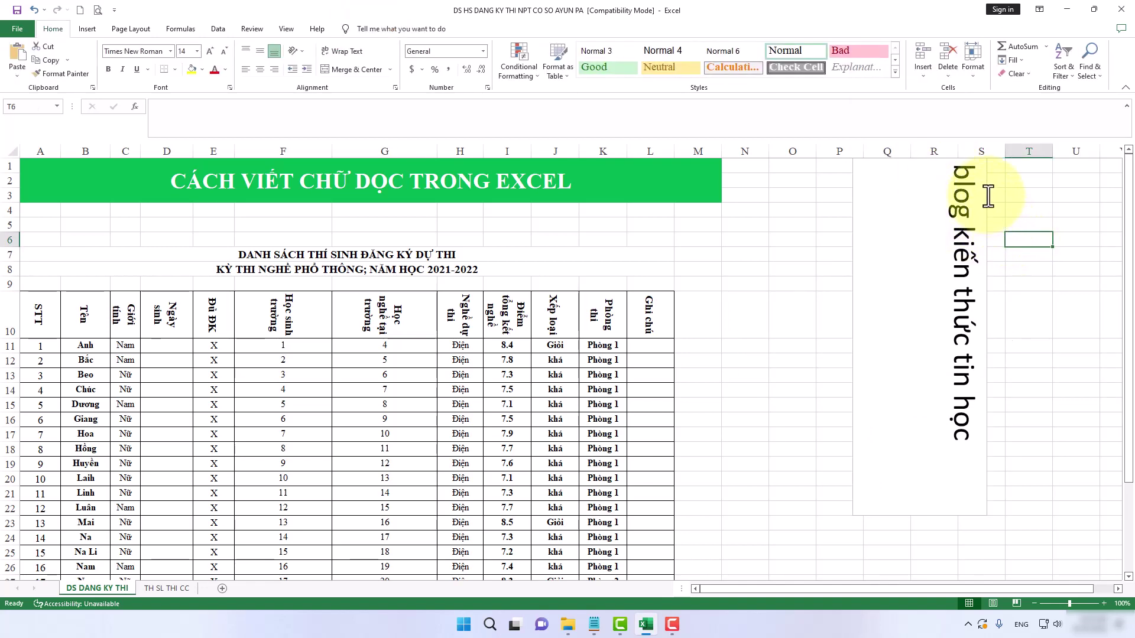
Drag the vertical 'blog kiến thức tin học' text box beside the table and set Shape Fill to No Fill.
left_click(852, 207)
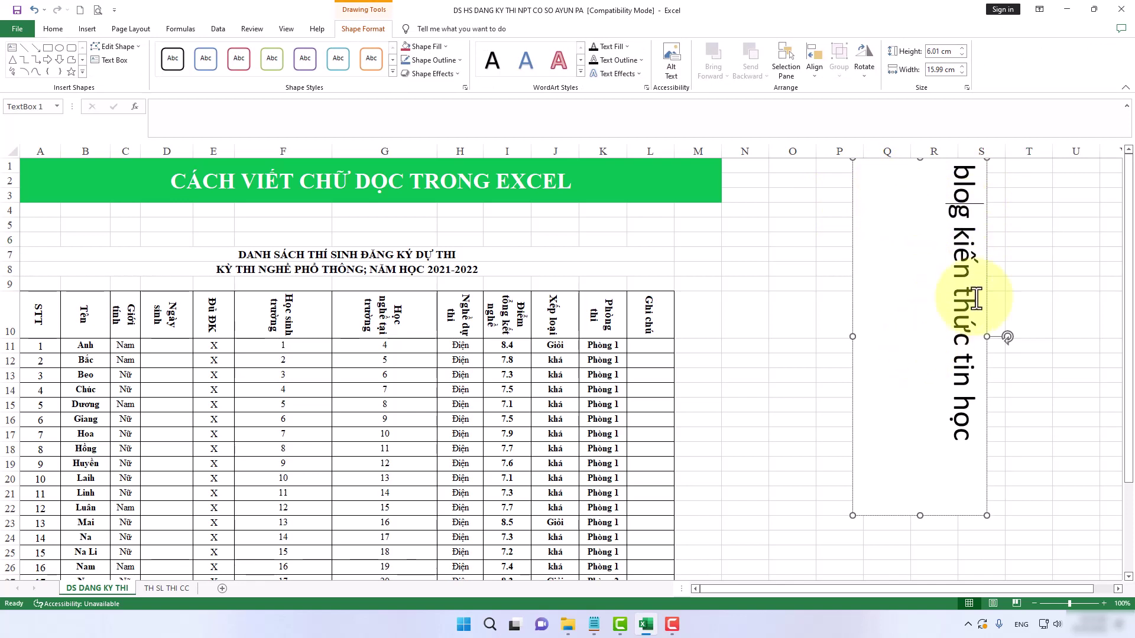
mouse_move(988, 218)
left_mouse_down()
mouse_move(738, 291)
mouse_move(822, 276)
left_mouse_up()
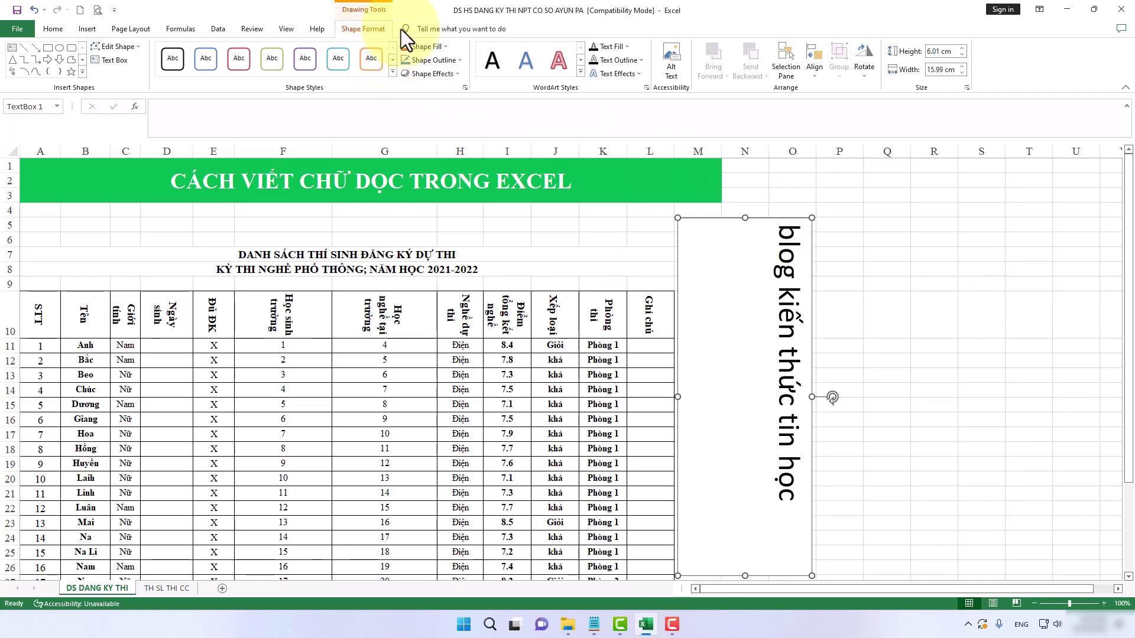
left_click(445, 47)
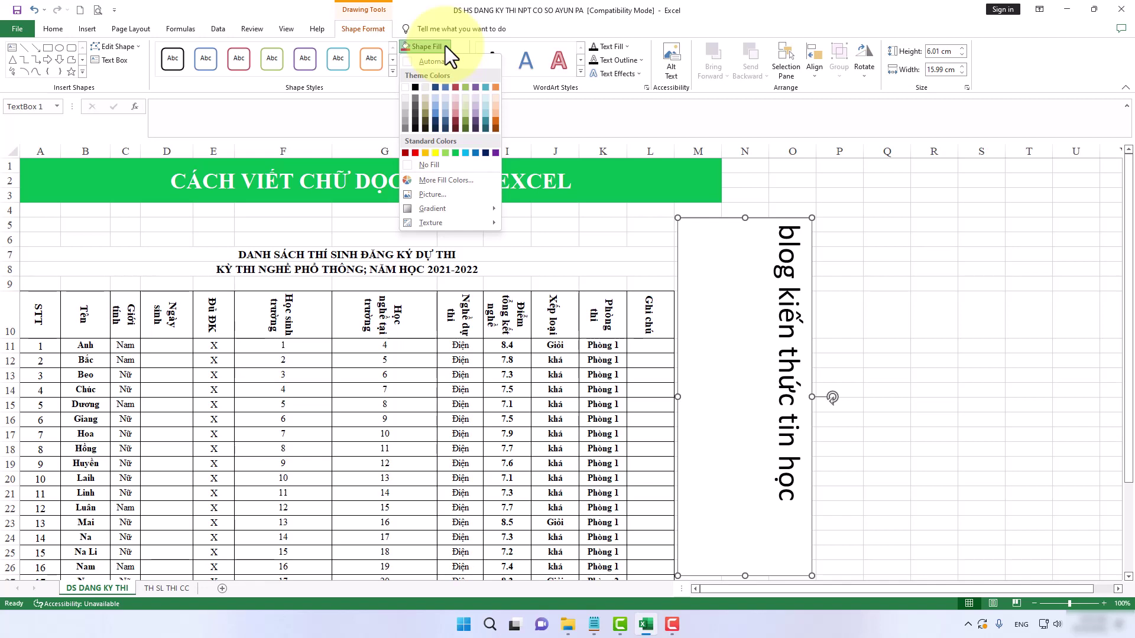
left_click(436, 164)
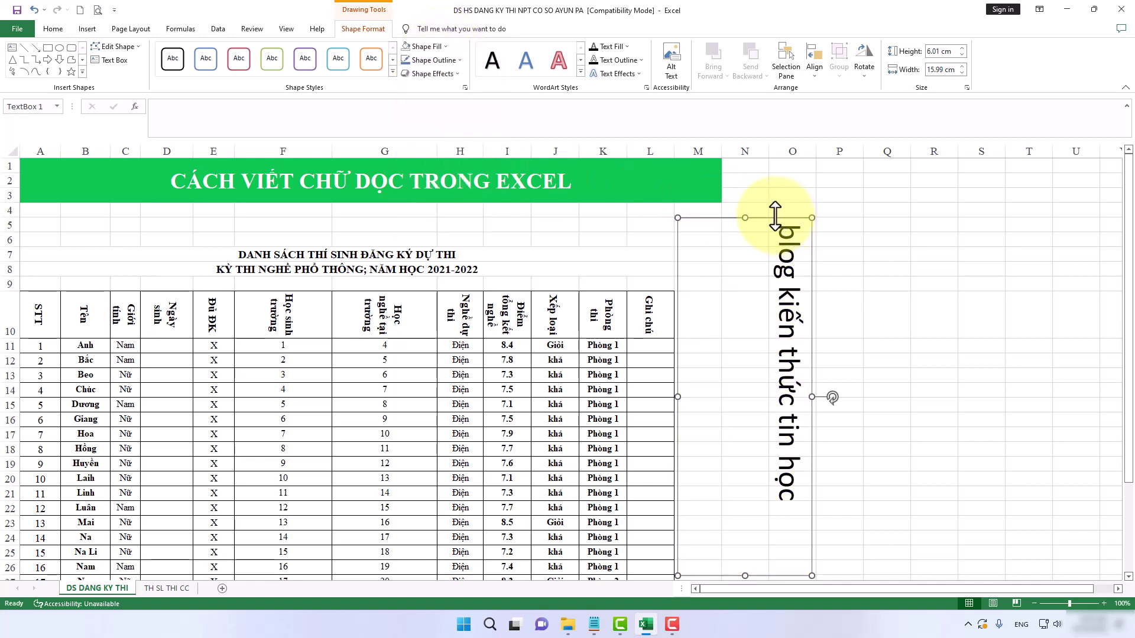
left_click_drag(765, 219, 750, 220)
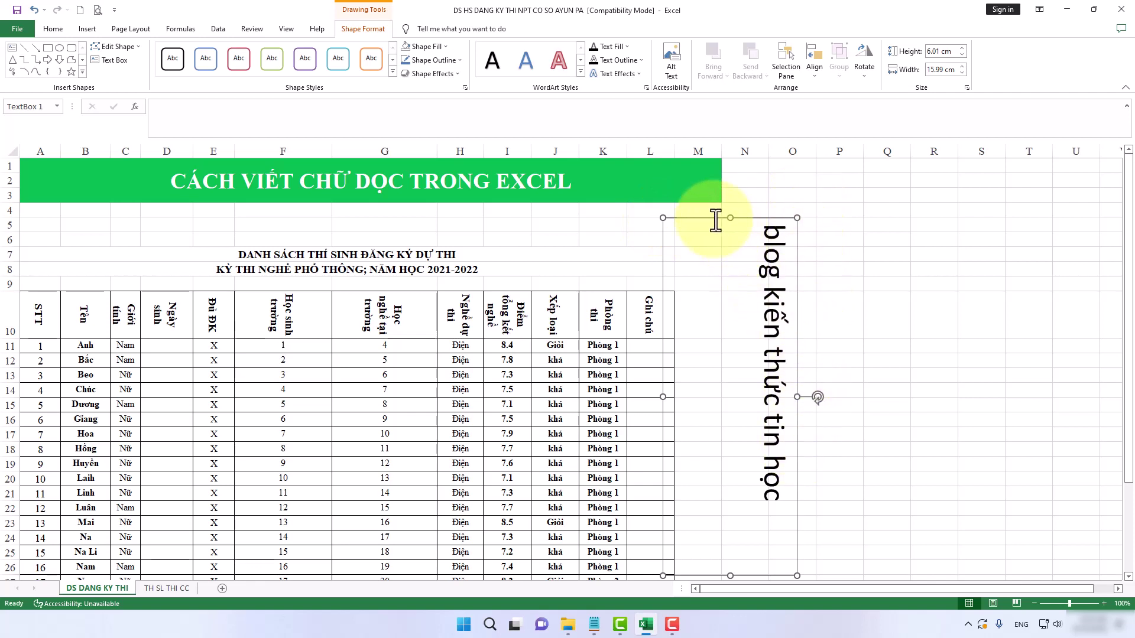
Set the text box's Shape Outline to No Outline and check the borderless result.
left_click(456, 60)
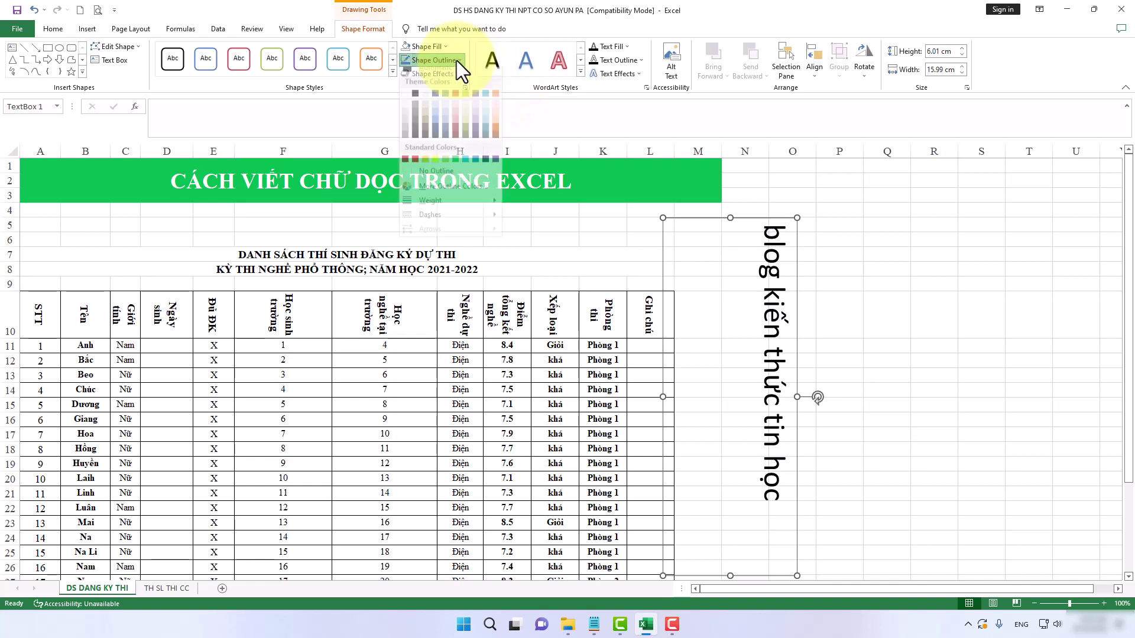
left_click(437, 177)
left_click(860, 290)
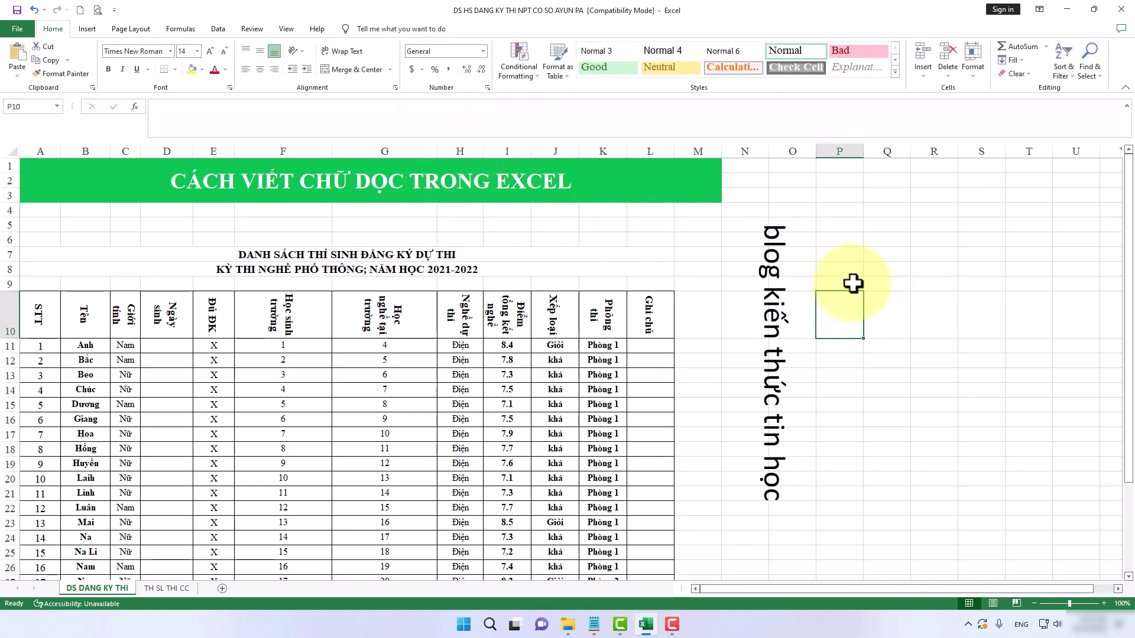
Nudge the borderless text box slightly left, closer to the table, then deselect it.
left_click(788, 218)
left_click_drag(785, 219, 761, 222)
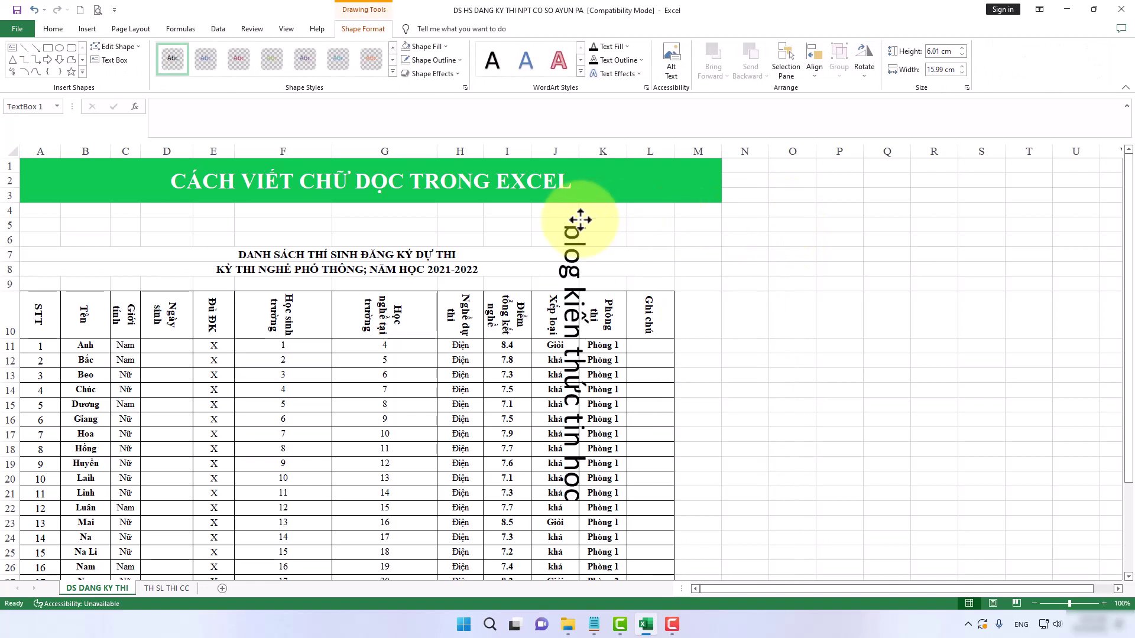
left_click(953, 284)
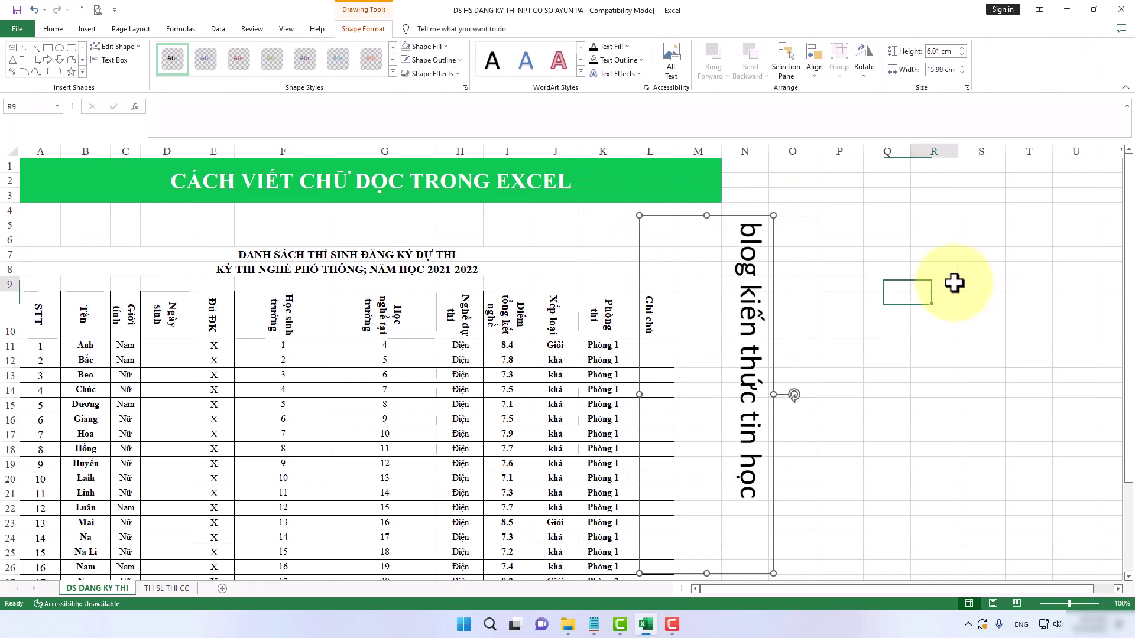
left_click(750, 236)
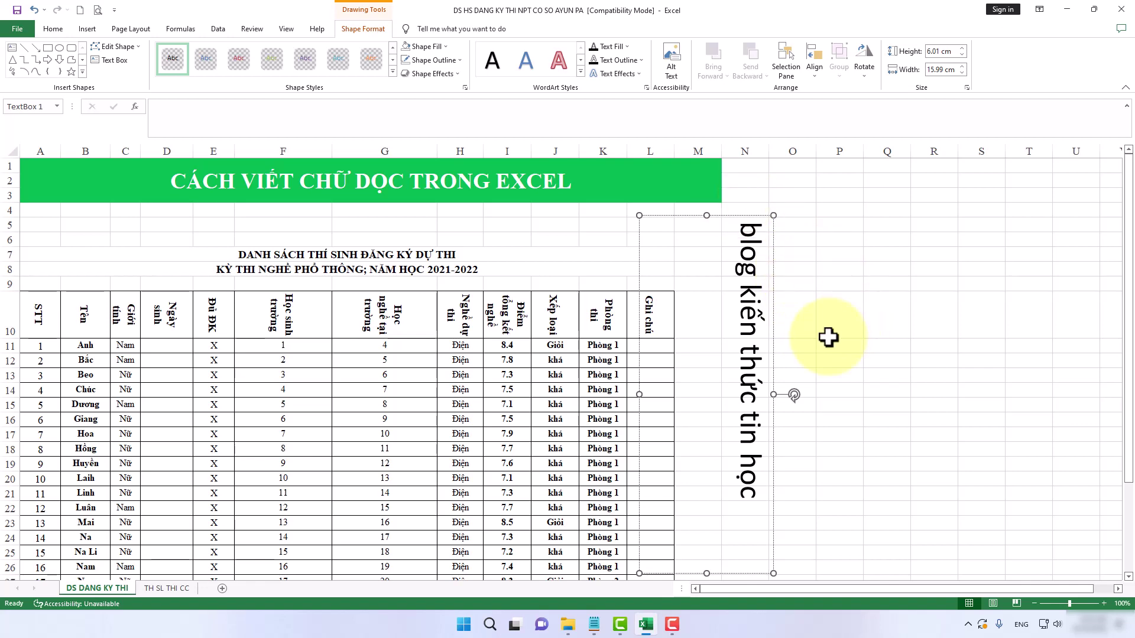
left_click(843, 324)
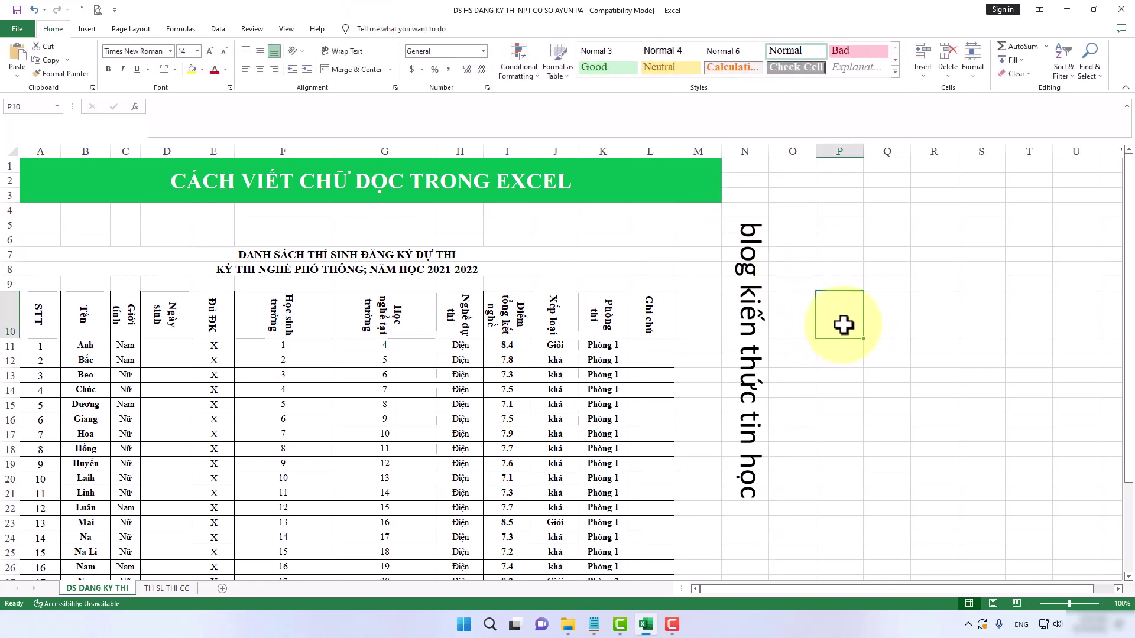